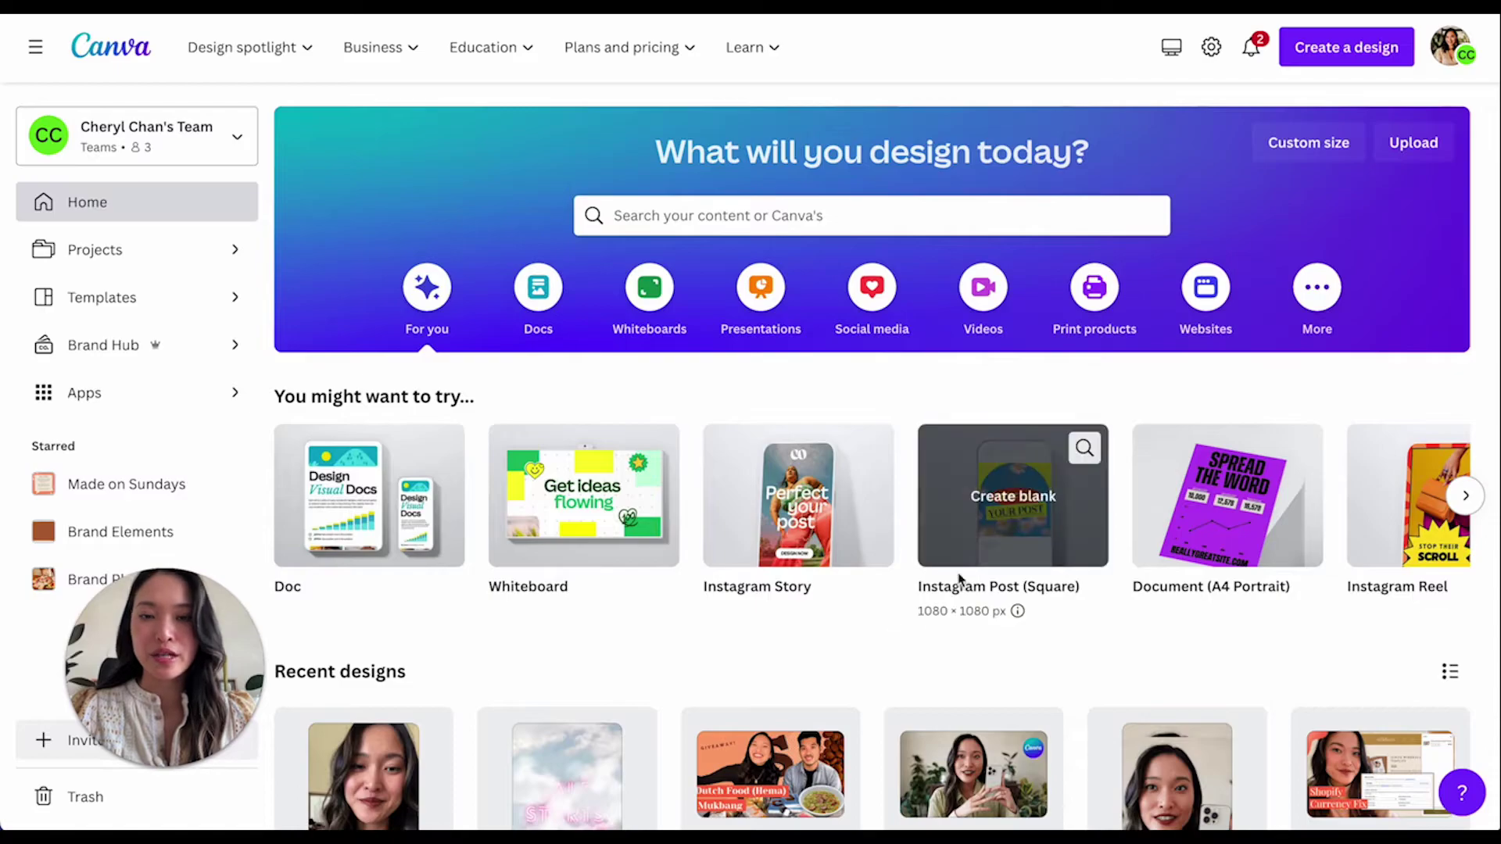
Create a new 1920×1080 YouTube Video design by searching 'youtube v'.
{"action": "left_click", "coordinate": [1321, 50]}
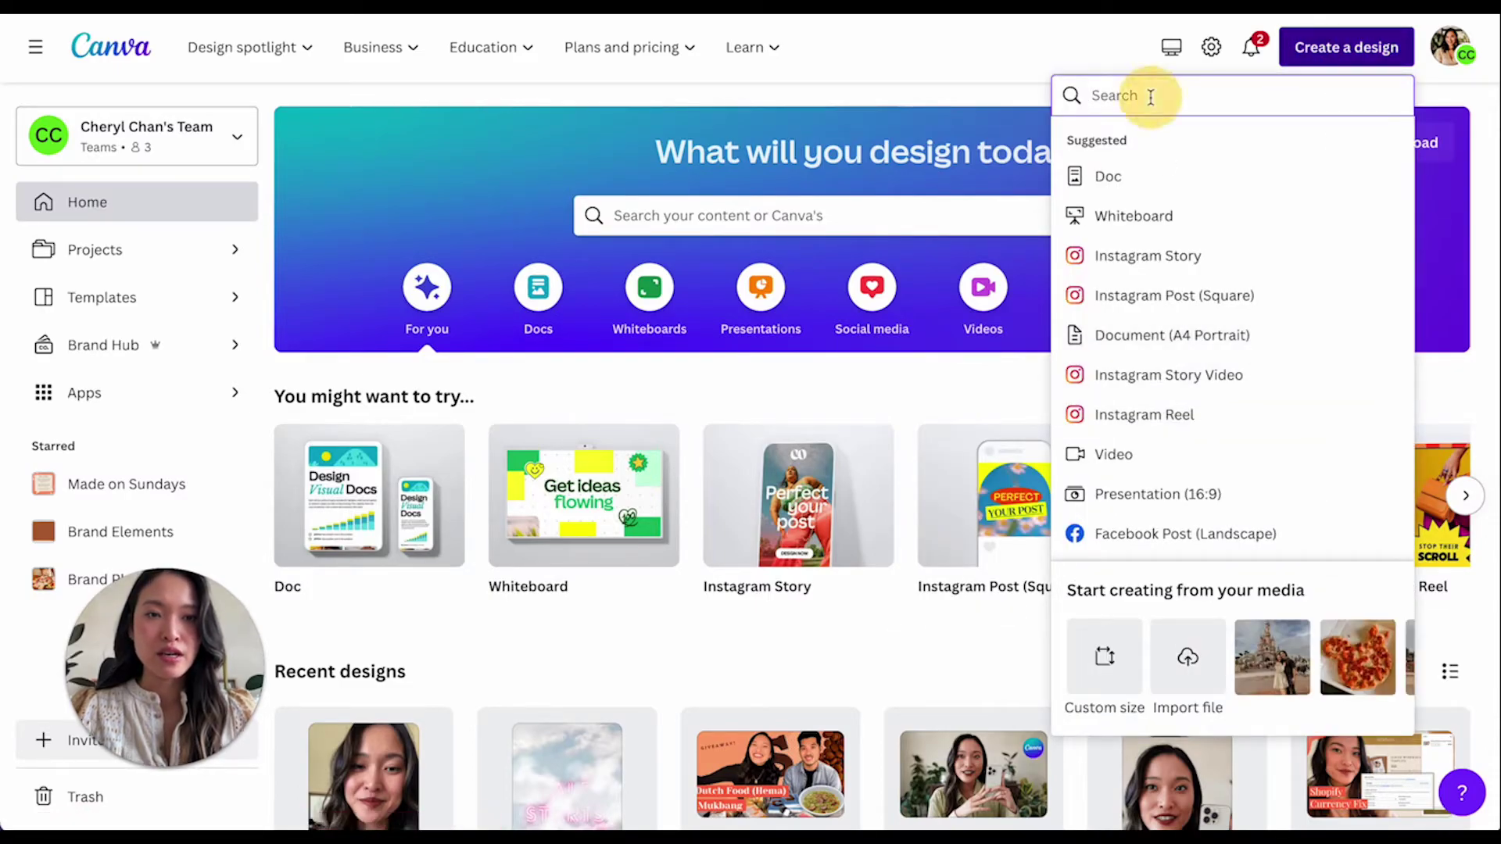
{"action": "type", "text": "youtube video"}
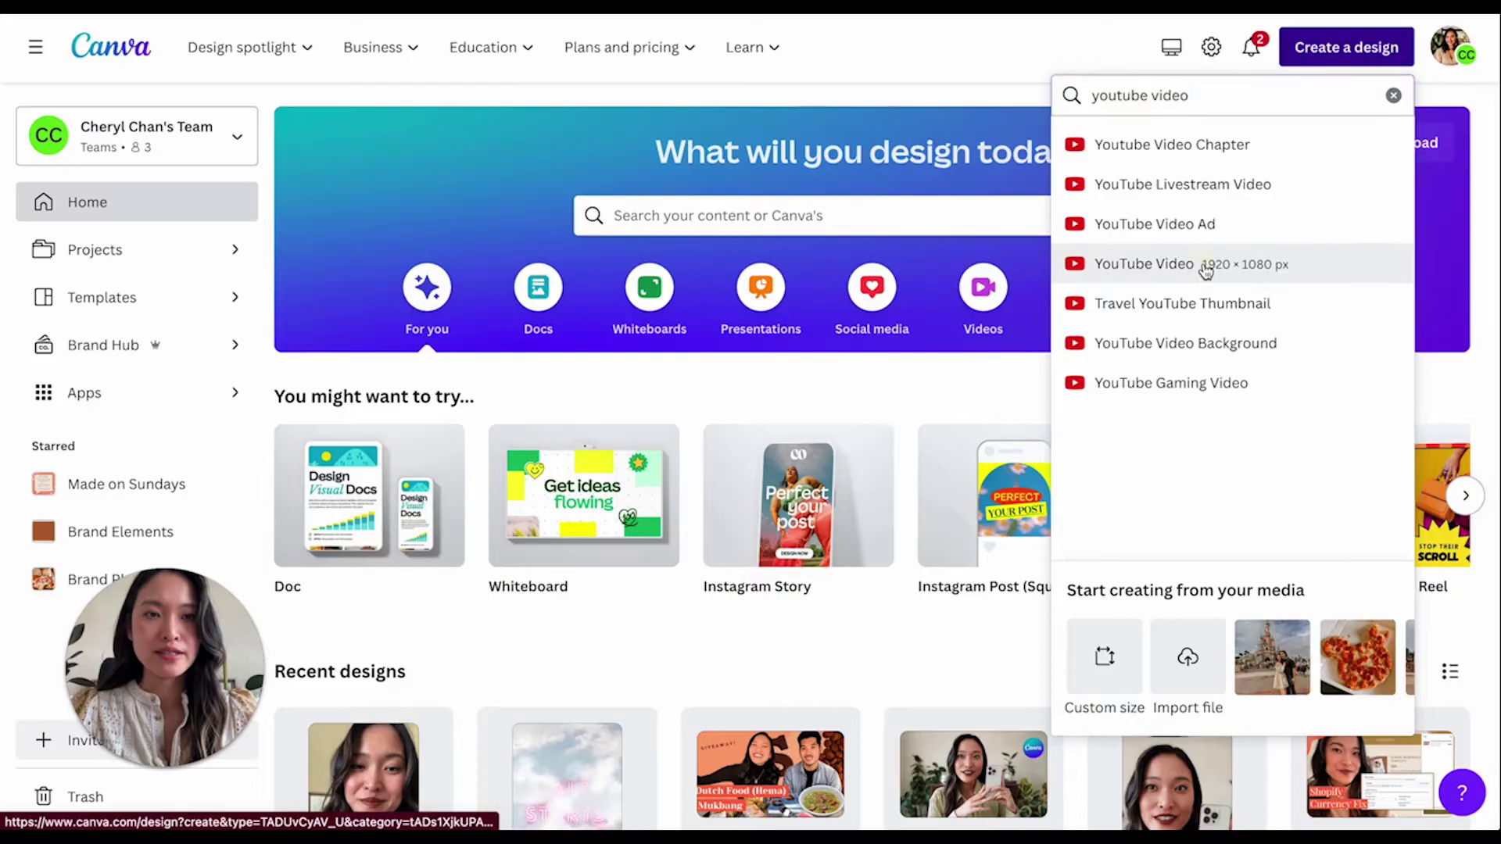
{"action": "left_click", "coordinate": [1206, 270]}
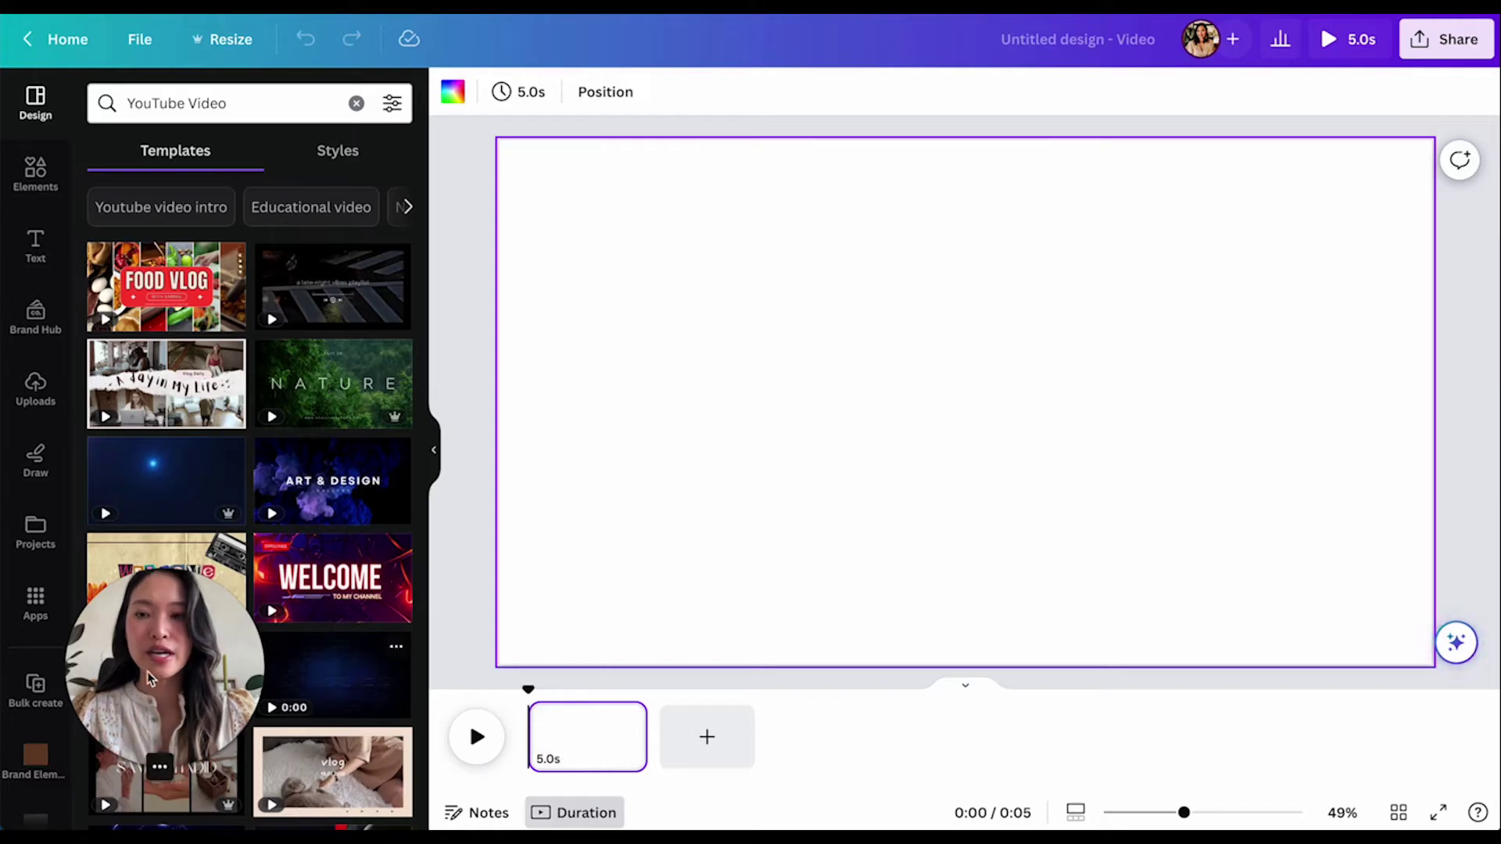
Show only the uploaded videos in the Uploads panel.
{"action": "left_click_drag", "start_coordinate": [152, 679], "coordinate": [1364, 168]}
{"action": "left_click", "coordinate": [465, 335]}
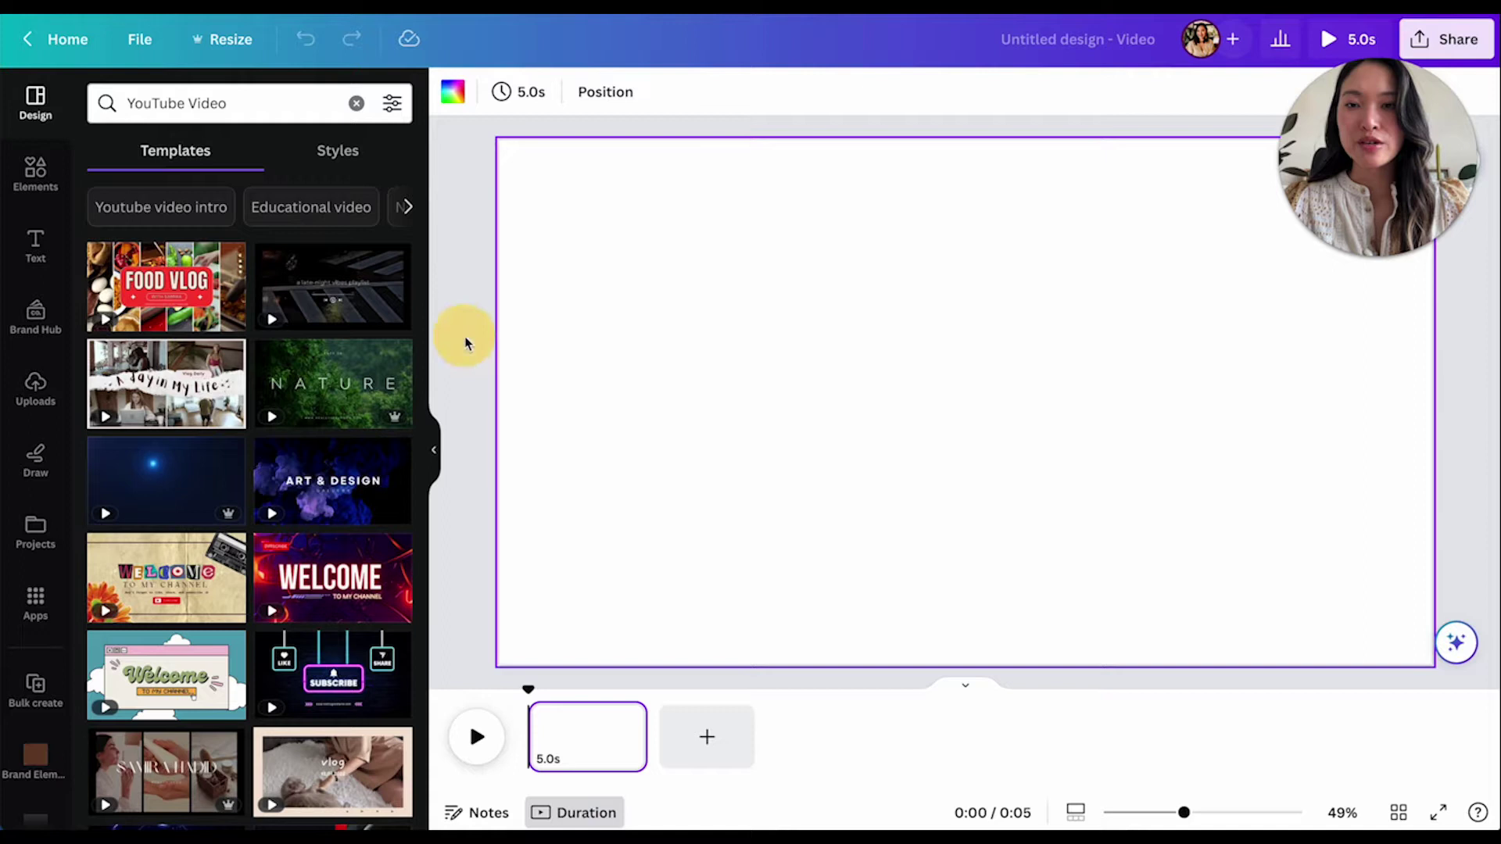
{"action": "left_click", "coordinate": [36, 387]}
{"action": "left_click", "coordinate": [243, 252]}
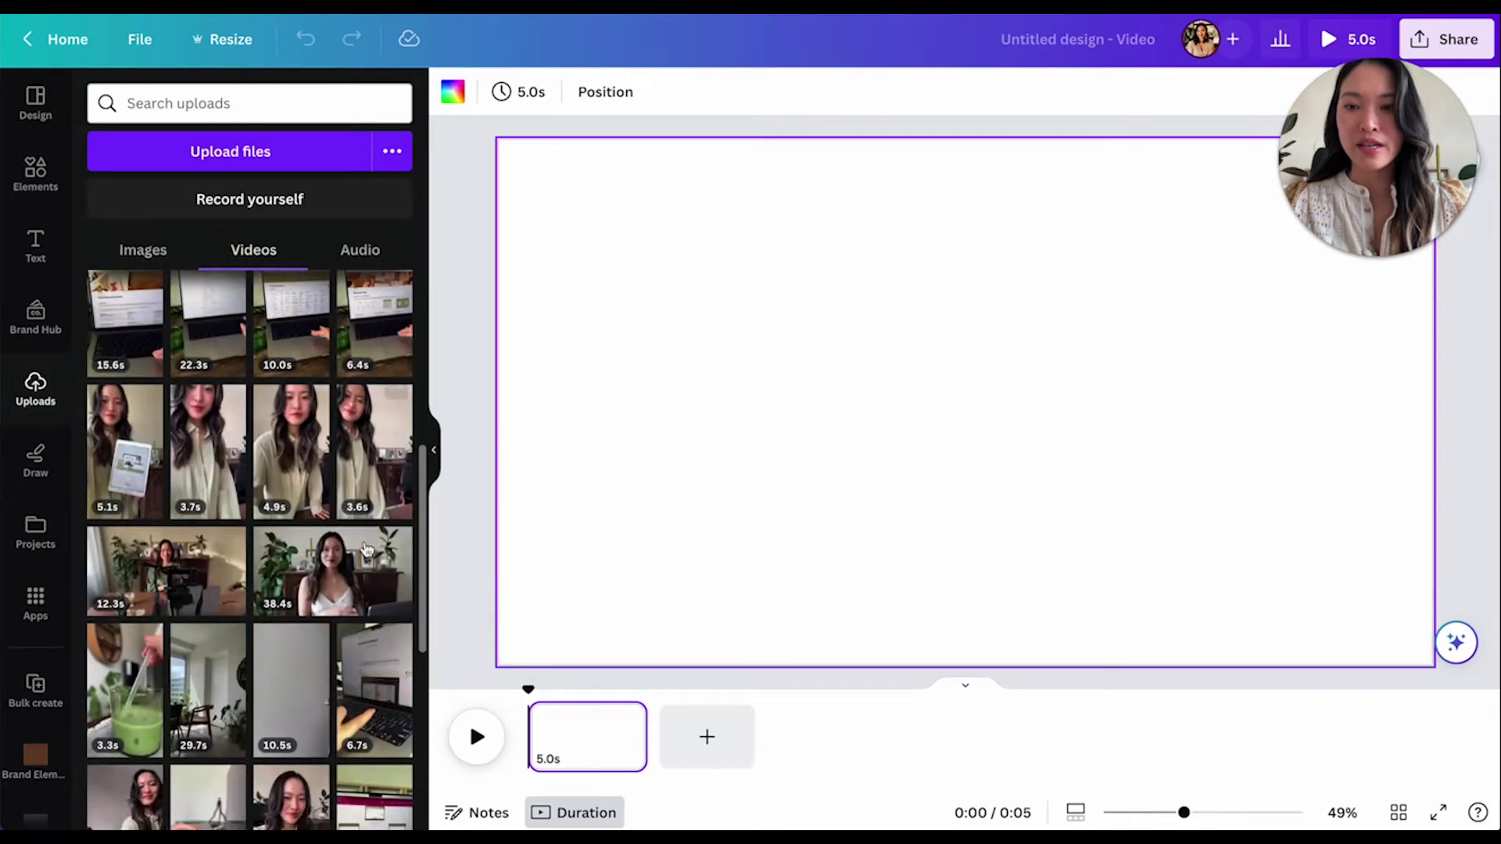
Place the 38.4s talking-head clip on the page and enlarge it to fill the frame.
{"action": "left_click_drag", "start_coordinate": [354, 586], "coordinate": [741, 536]}
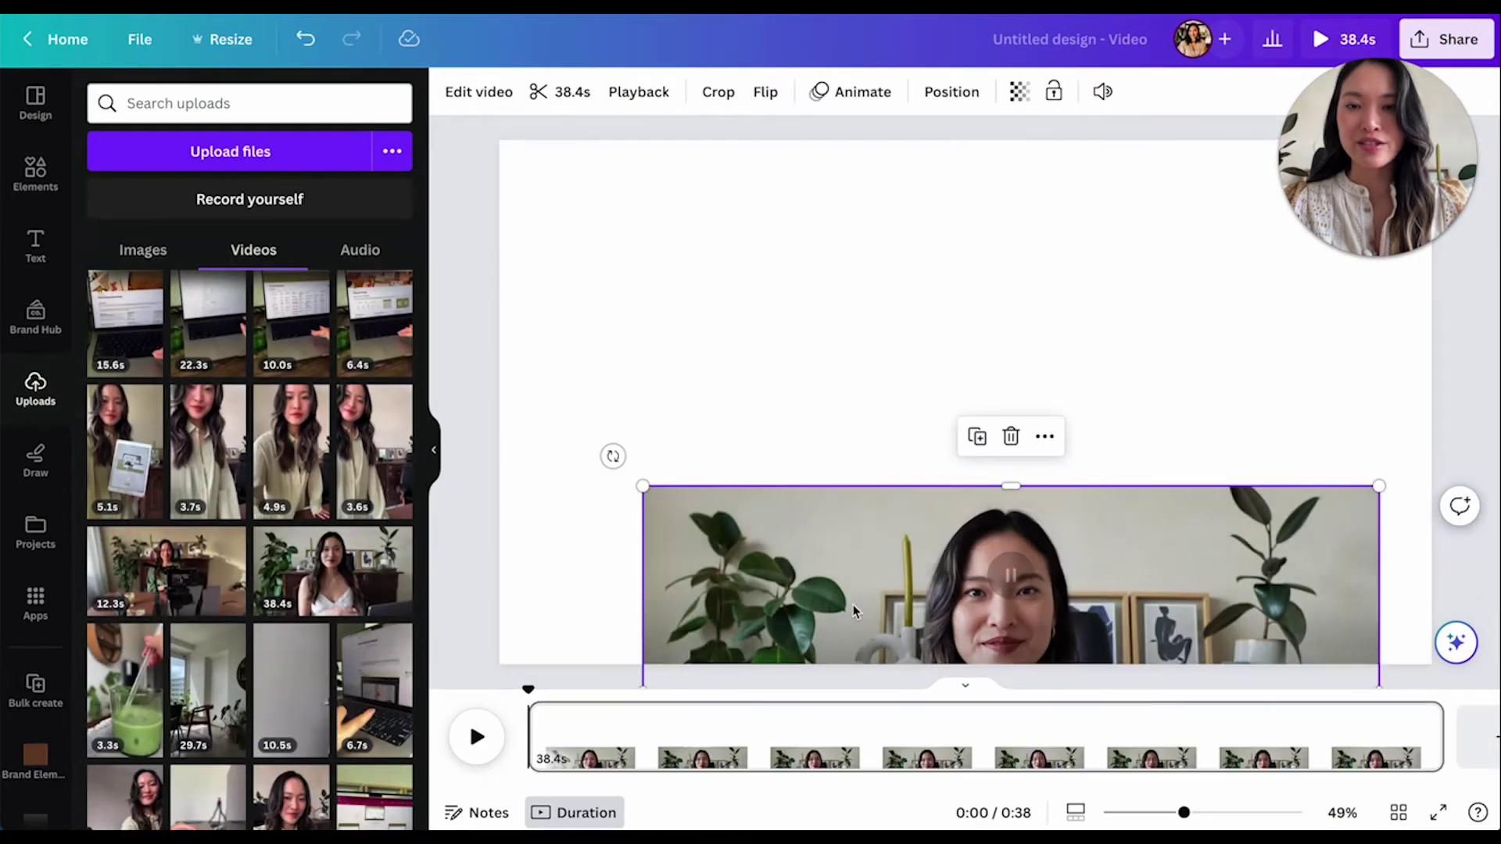
{"action": "left_click_drag", "start_coordinate": [848, 569], "coordinate": [714, 262]}
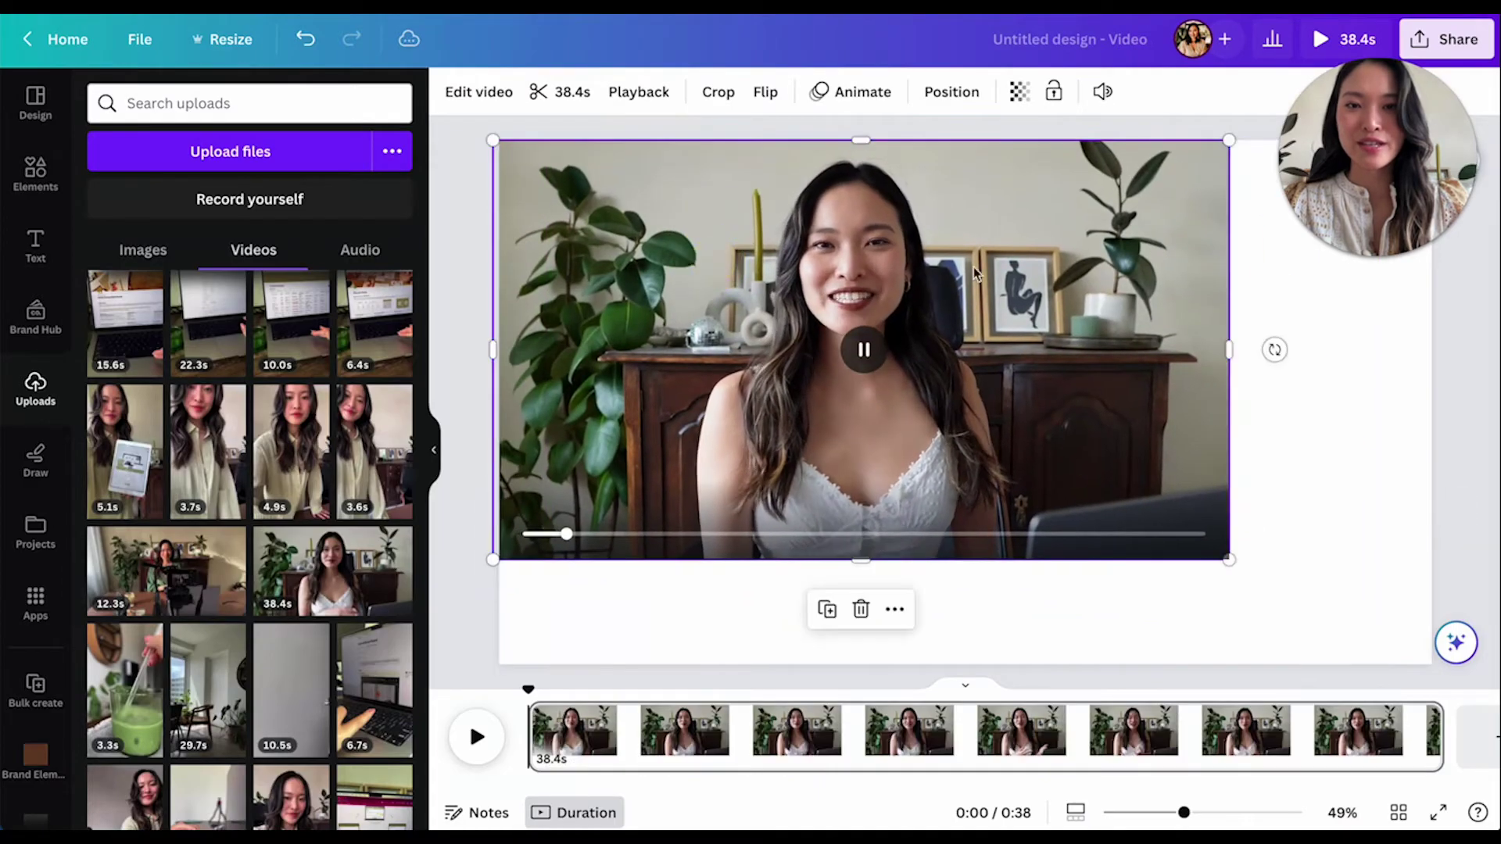
{"action": "left_click", "coordinate": [434, 450]}
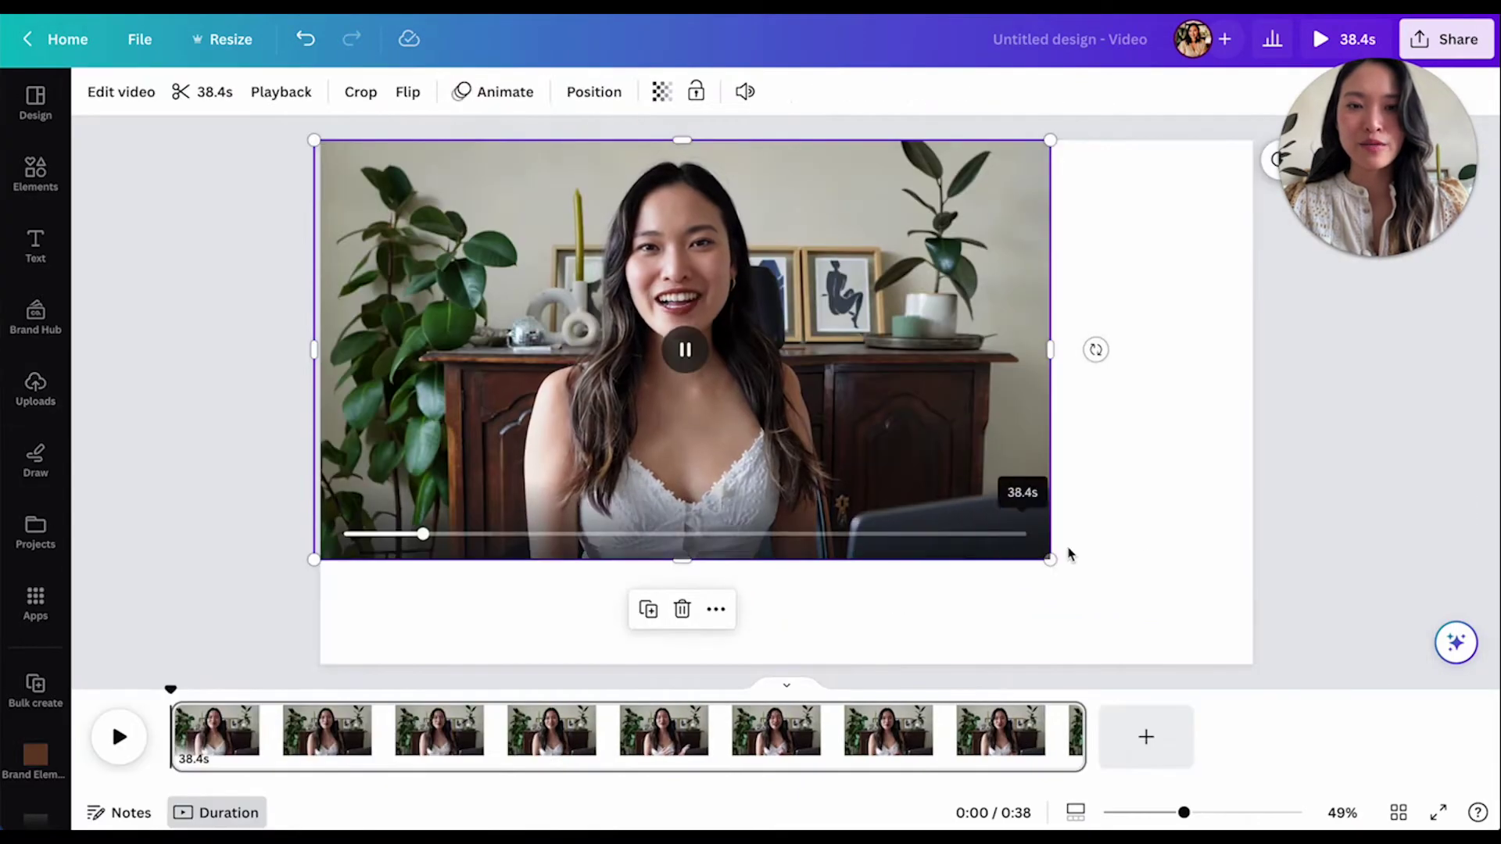
{"action": "left_click", "coordinate": [1146, 550]}
{"action": "left_click", "coordinate": [1038, 419]}
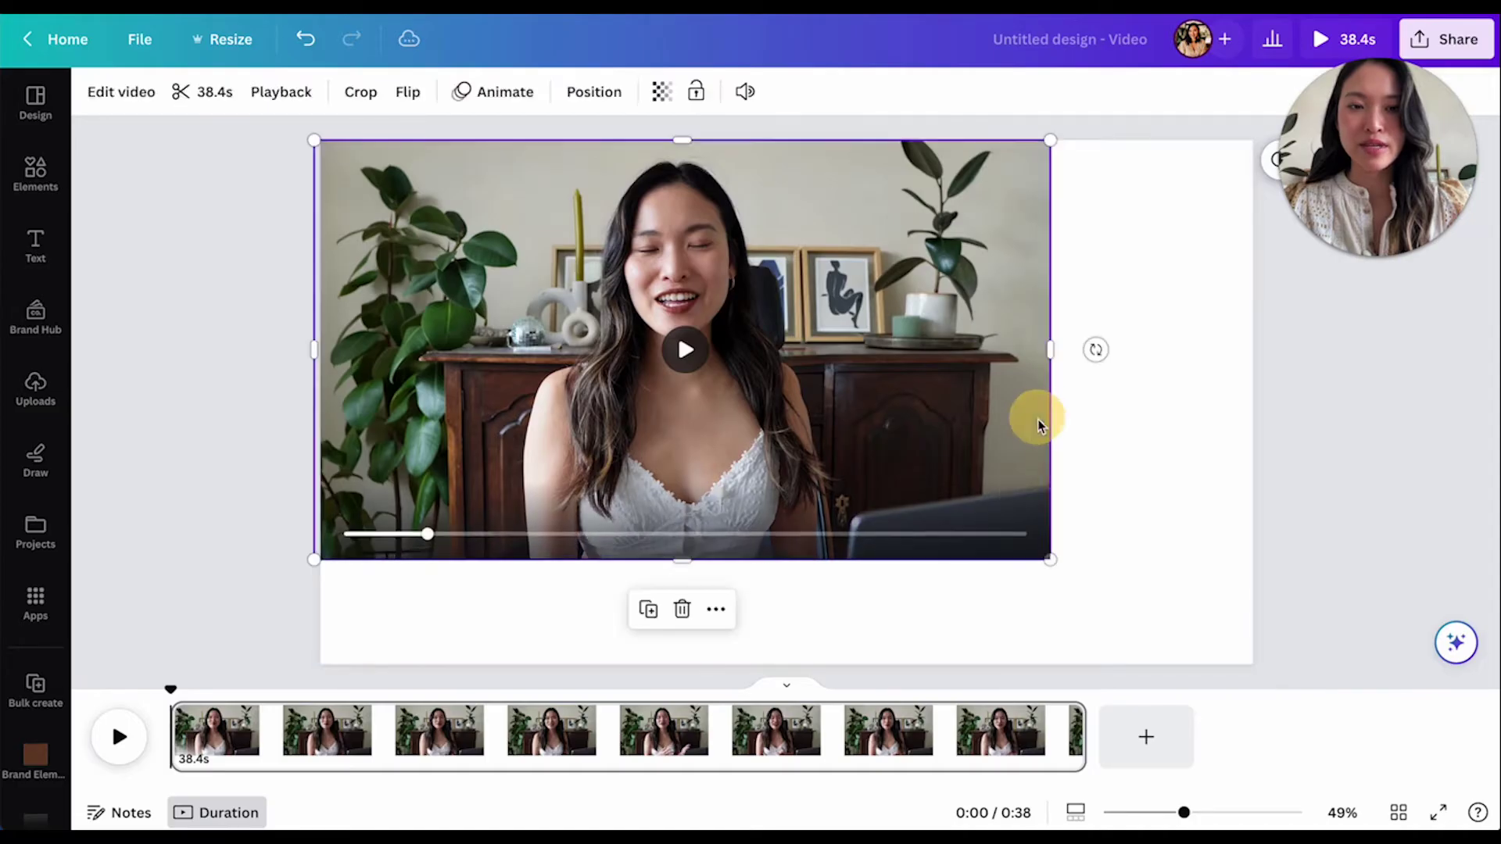
{"action": "left_click", "coordinate": [1048, 555]}
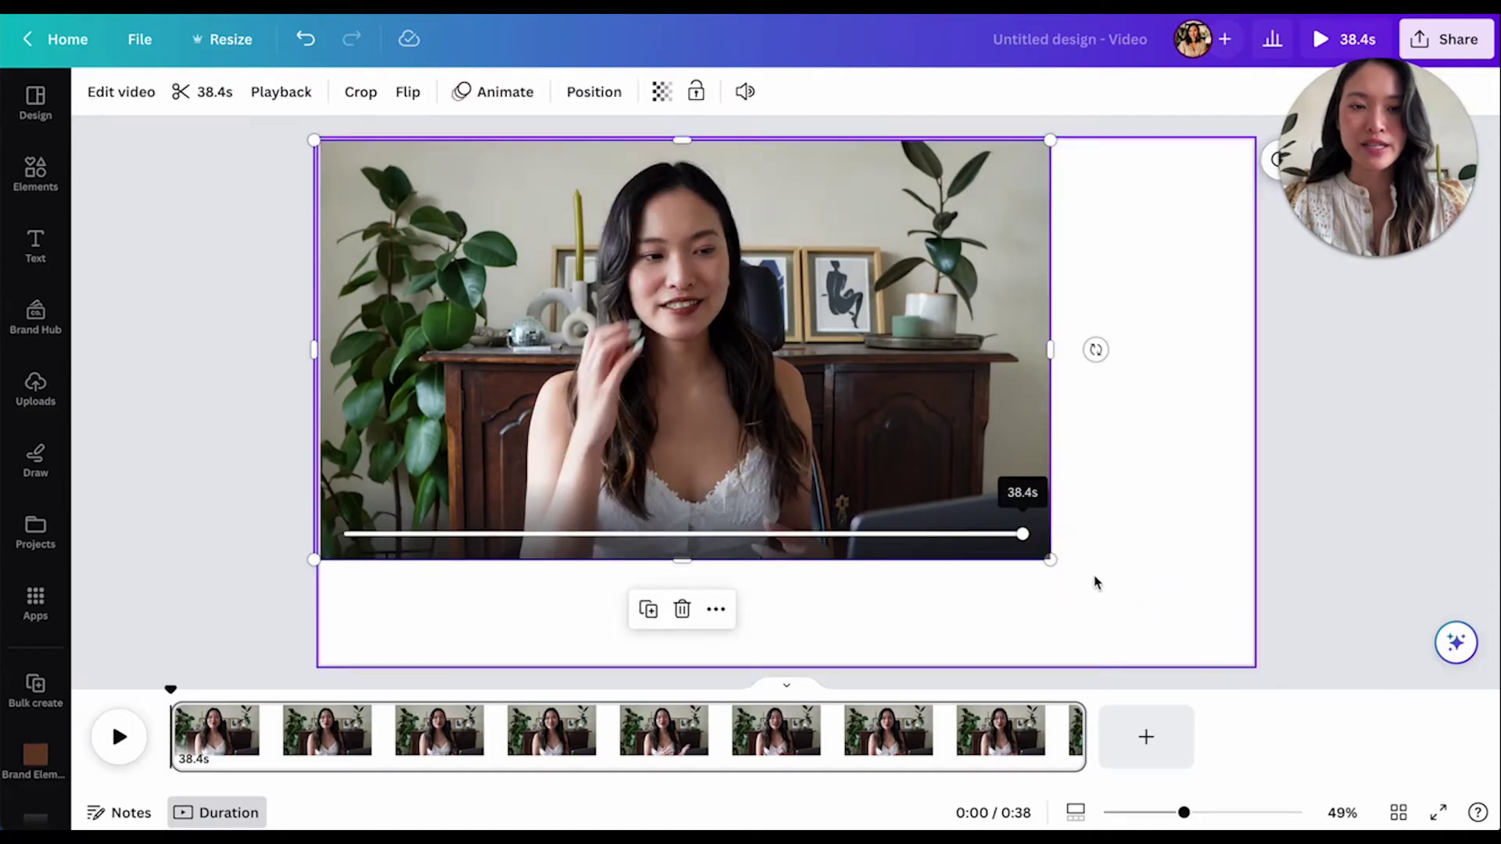
{"action": "left_click_drag", "start_coordinate": [1051, 560], "coordinate": [1267, 636]}
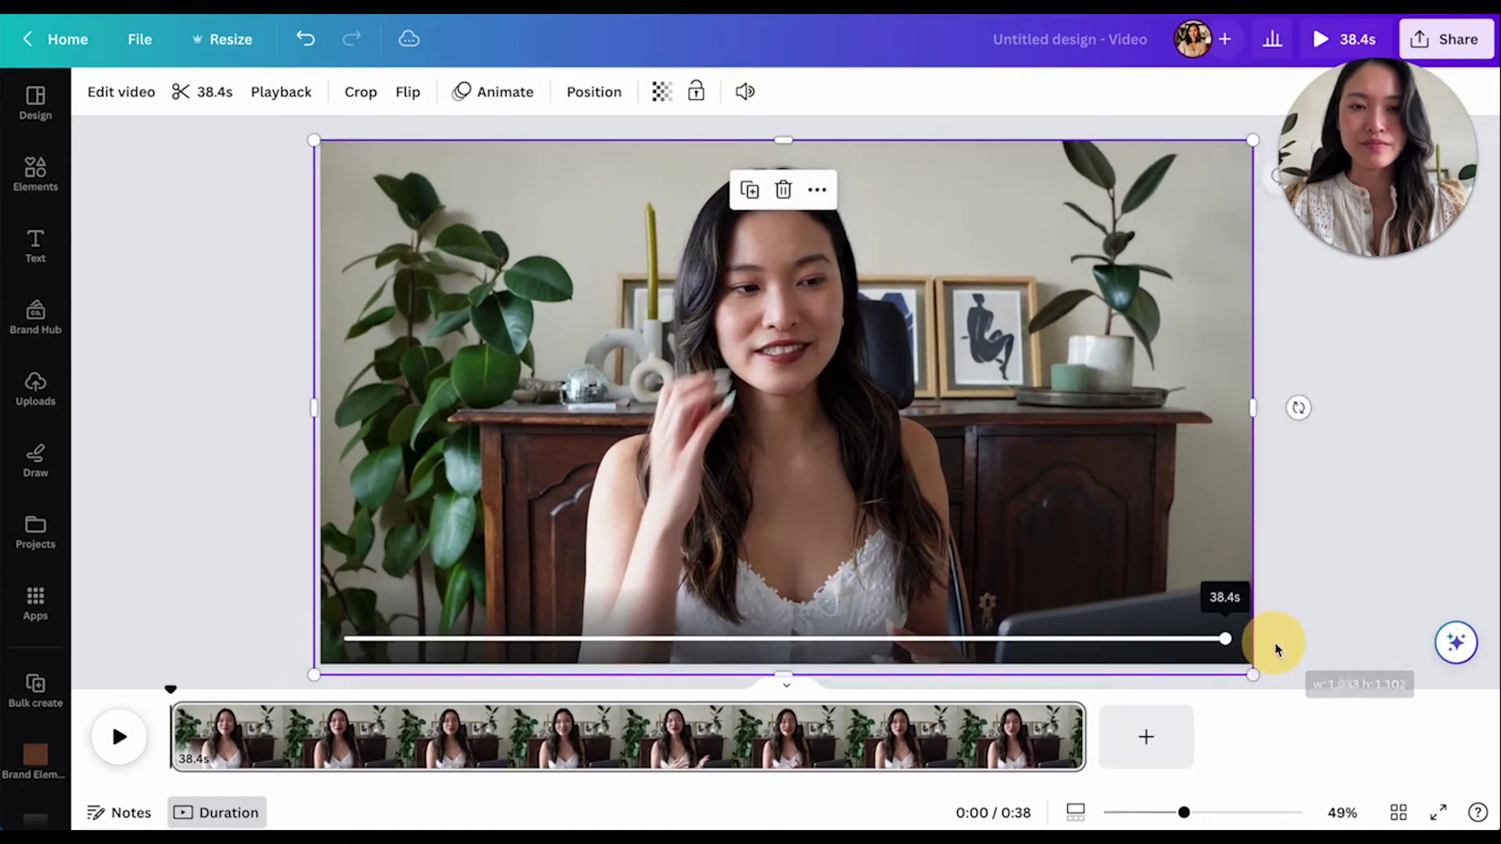
Preview the clip's playback, then set the playhead to about 0:06.
{"action": "left_click", "coordinate": [1374, 536]}
{"action": "left_click", "coordinate": [782, 406]}
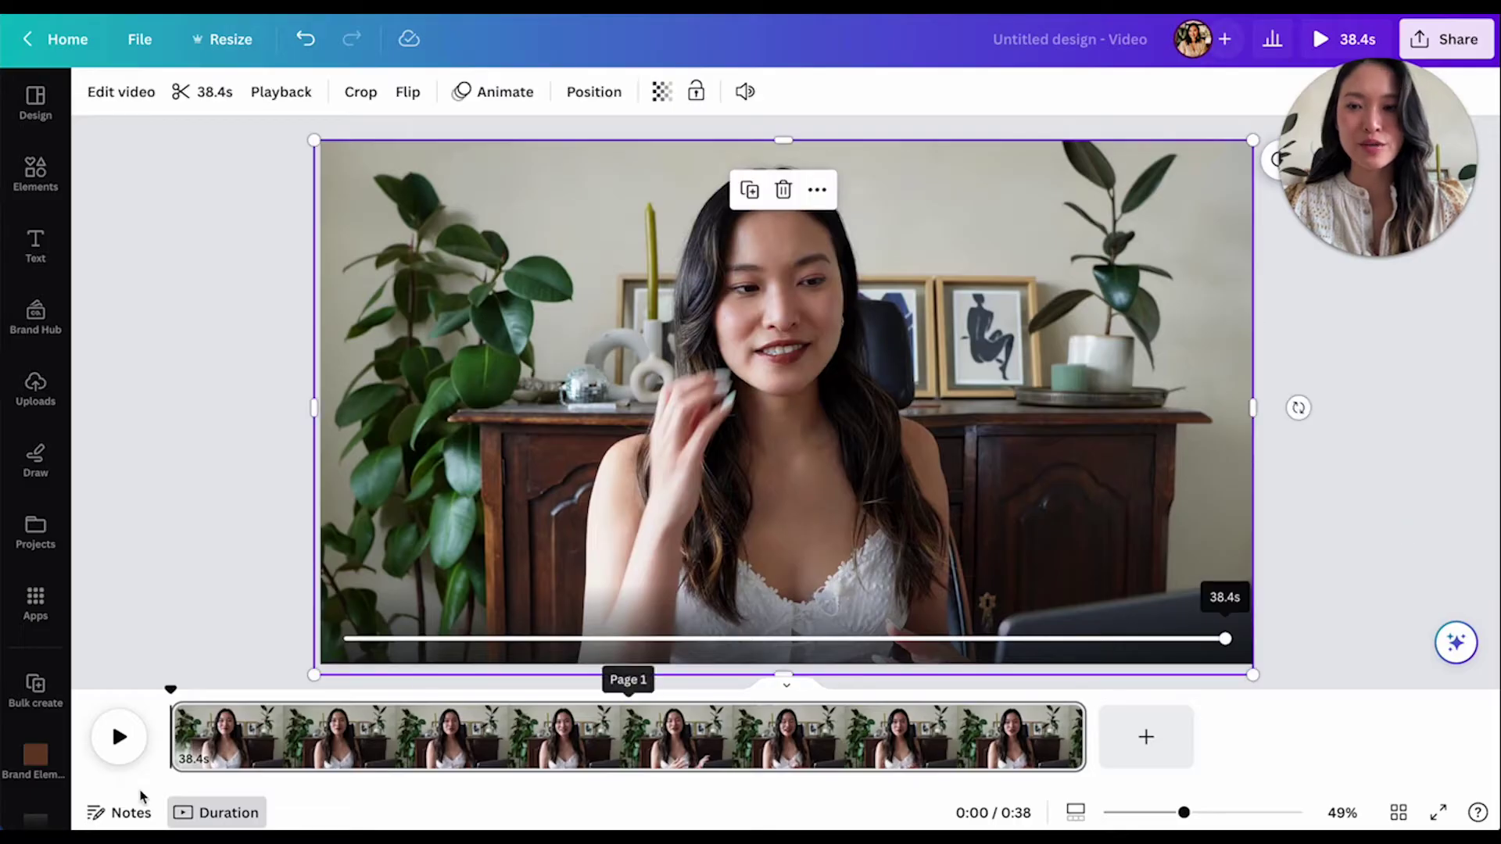
{"action": "left_click", "coordinate": [116, 753]}
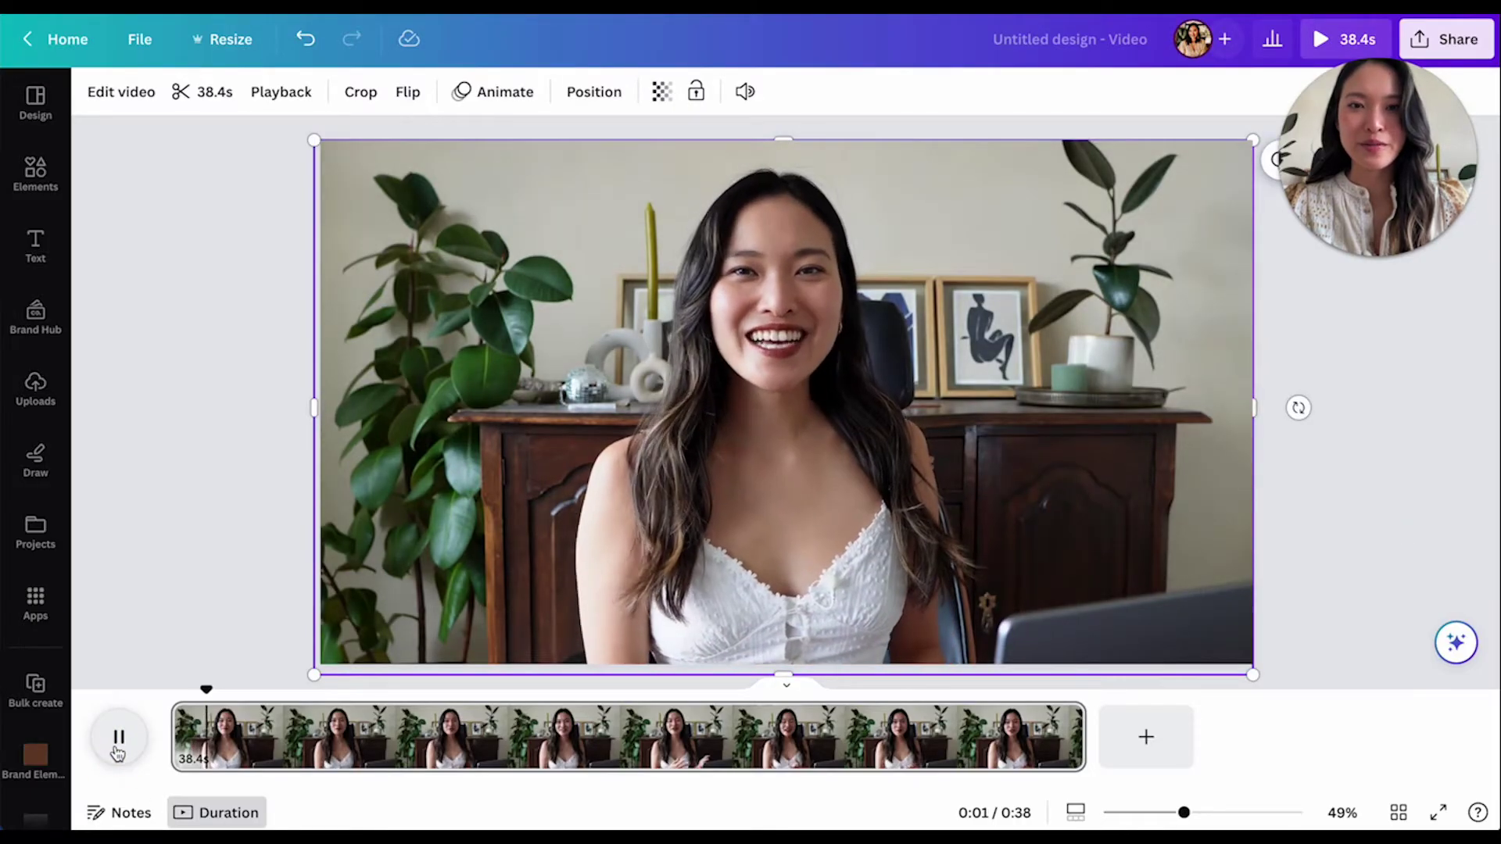
{"action": "left_click", "coordinate": [116, 752]}
{"action": "left_click", "coordinate": [1421, 429]}
{"action": "left_click", "coordinate": [318, 690]}
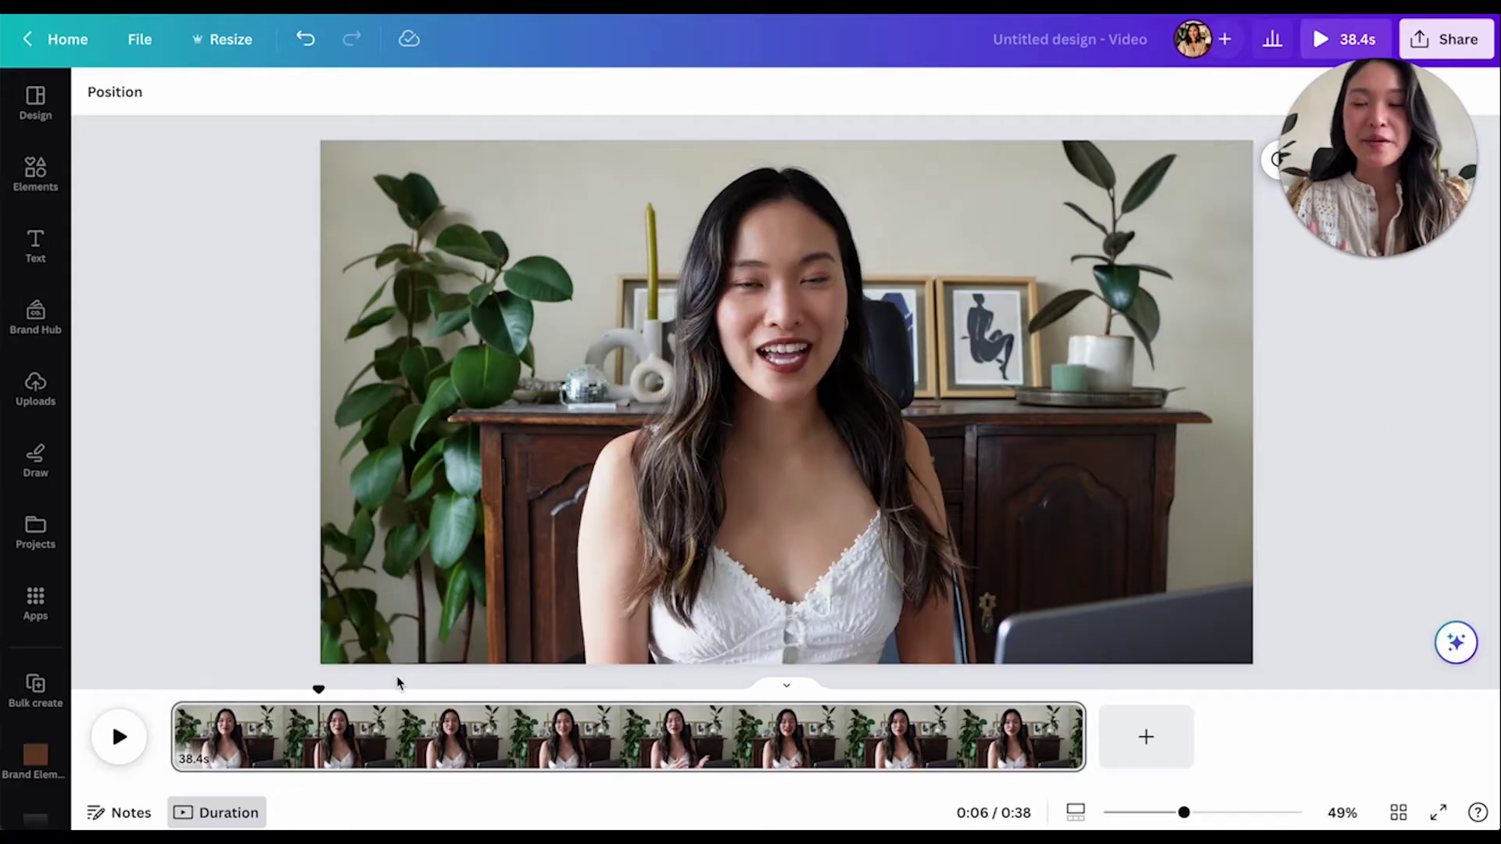
Split the page at about 0:09 into 9.2s and 29.1s pages.
{"action": "left_click_drag", "start_coordinate": [330, 688], "coordinate": [384, 689]}
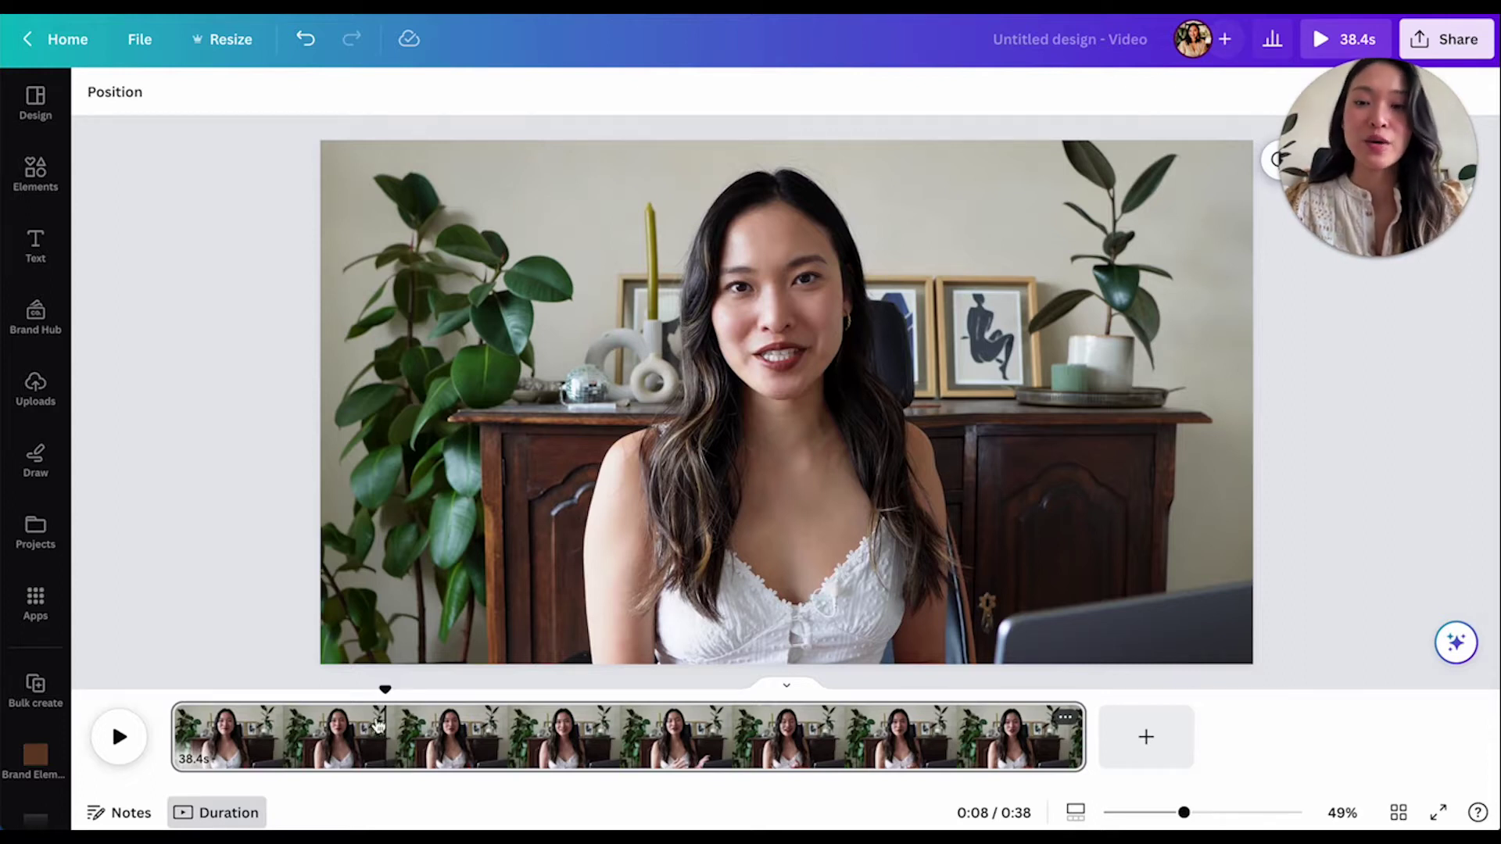
{"action": "mouse_move", "coordinate": [384, 687]}
{"action": "left_mouse_down"}
{"action": "mouse_move", "coordinate": [335, 688]}
{"action": "mouse_move", "coordinate": [392, 688]}
{"action": "left_mouse_up"}
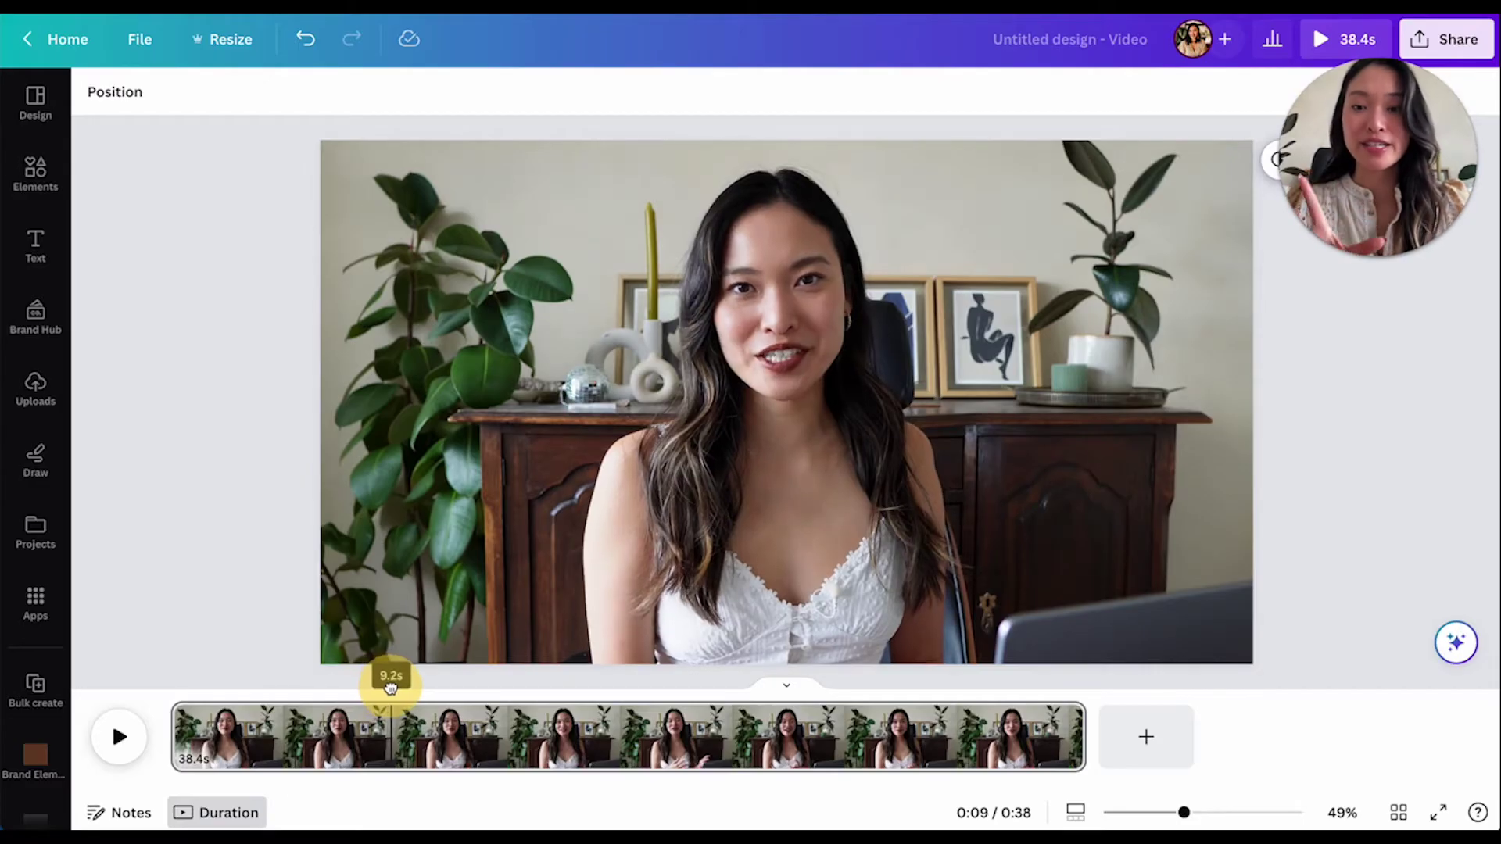
{"action": "left_click", "coordinate": [1065, 719]}
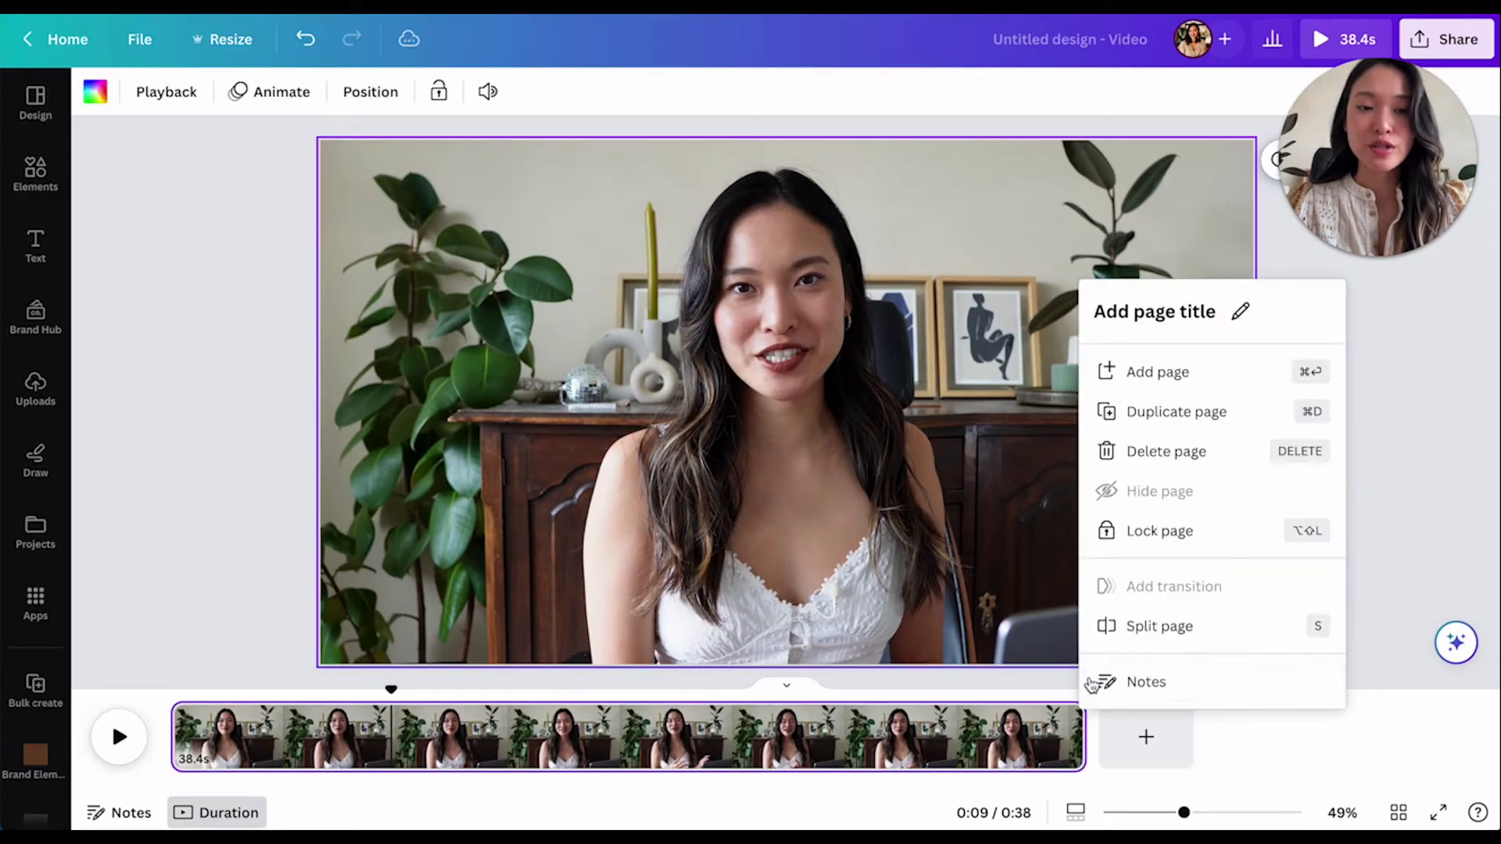
{"action": "left_click", "coordinate": [1159, 629]}
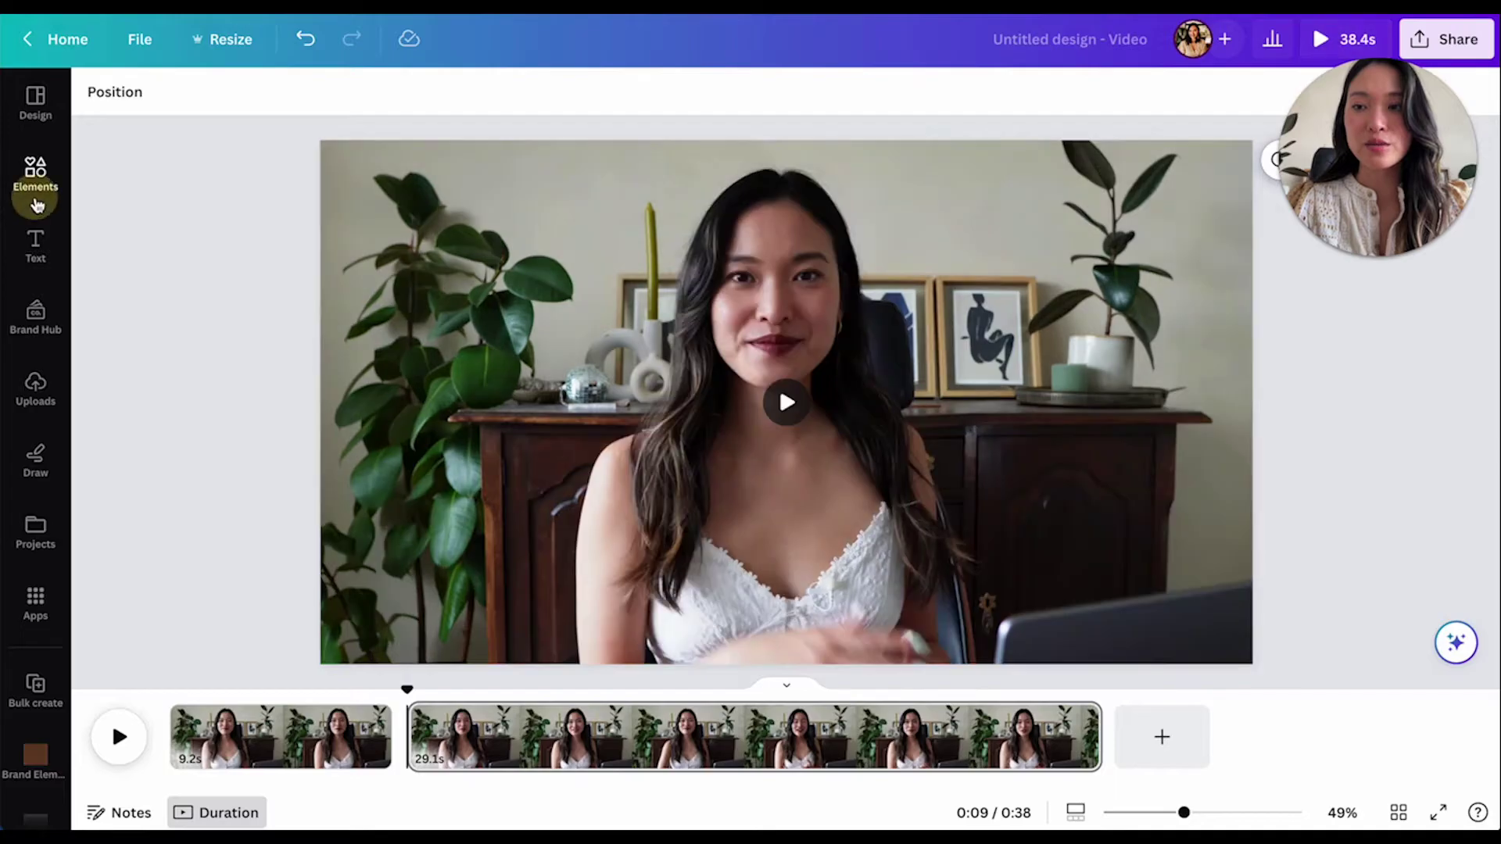
{"action": "left_click", "coordinate": [36, 200]}
Fill page 2 with the sky-and-hills grid element.
{"action": "scroll", "coordinate": [218, 548], "scroll_direction": "down", "scroll_amount": 5}
{"action": "scroll", "coordinate": [219, 547], "scroll_direction": "down", "scroll_amount": 8}
{"action": "left_click", "coordinate": [134, 596]}
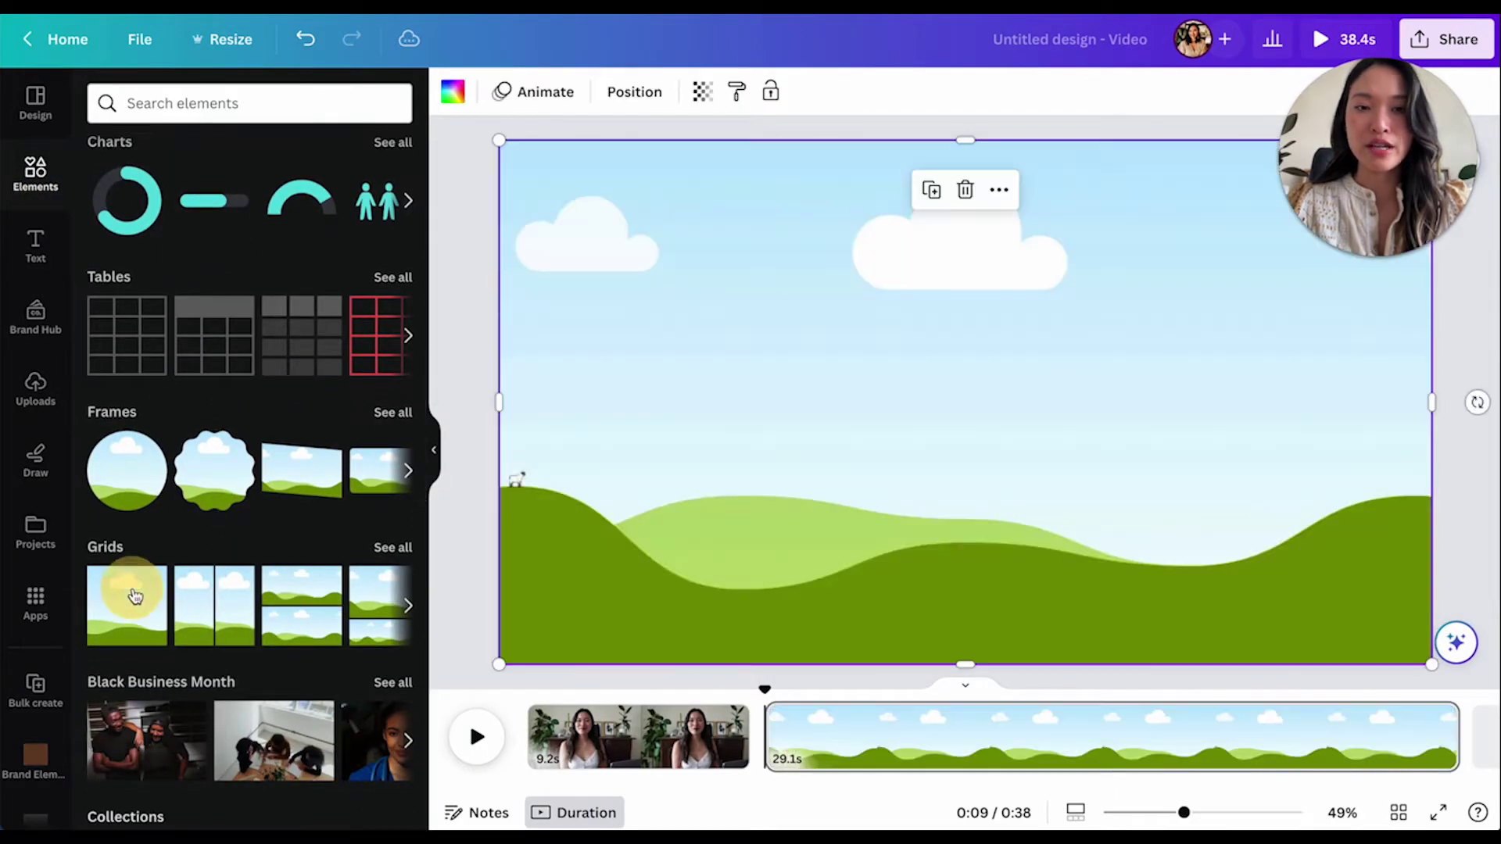
{"action": "left_click", "coordinate": [438, 447]}
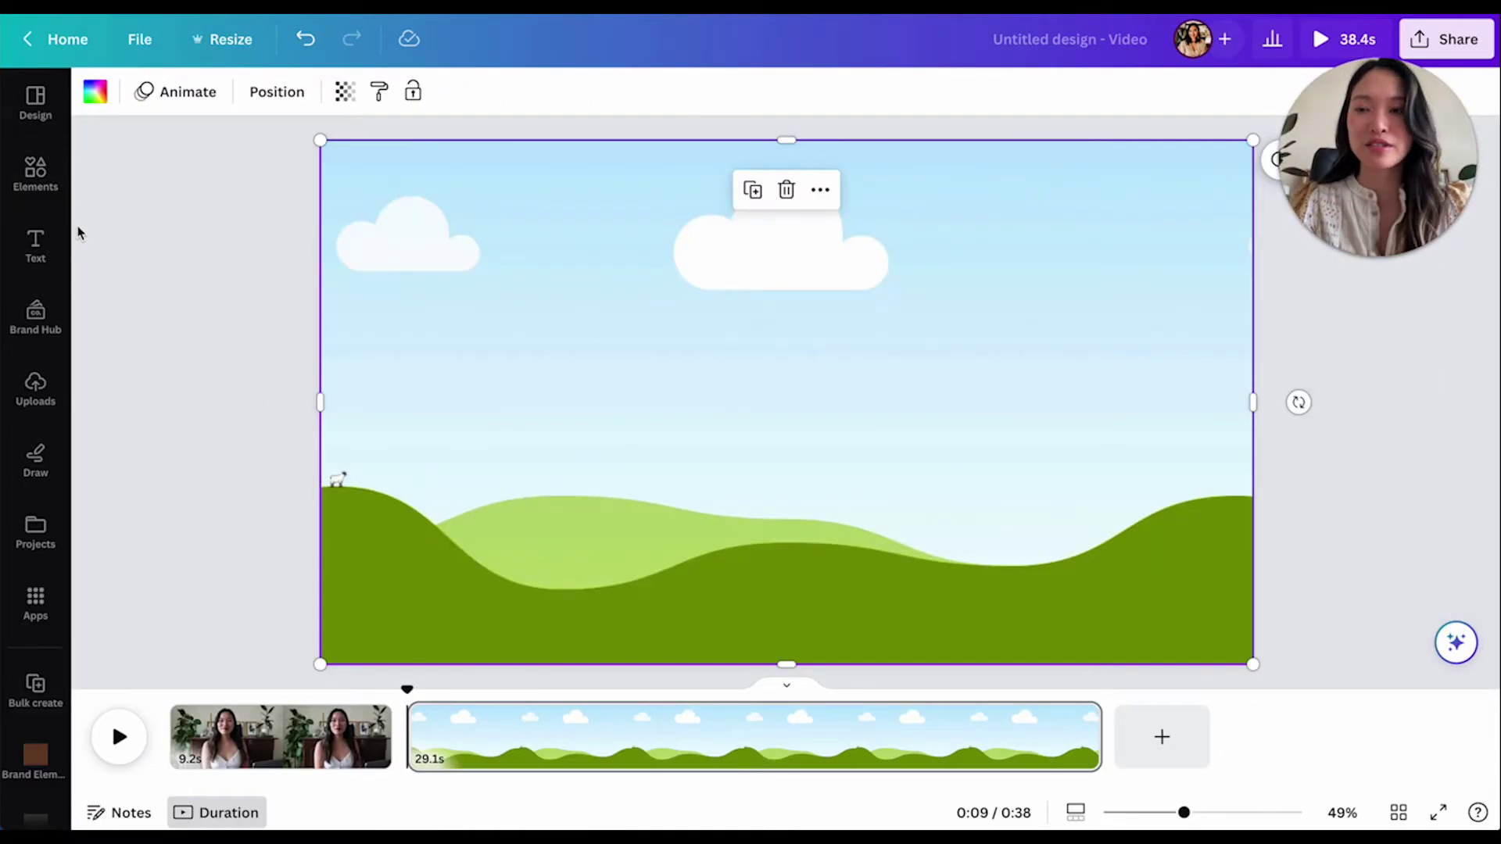
Drop the 12.3s desk-setup clip from Uploads into page 2's grid.
{"action": "left_click", "coordinate": [35, 387]}
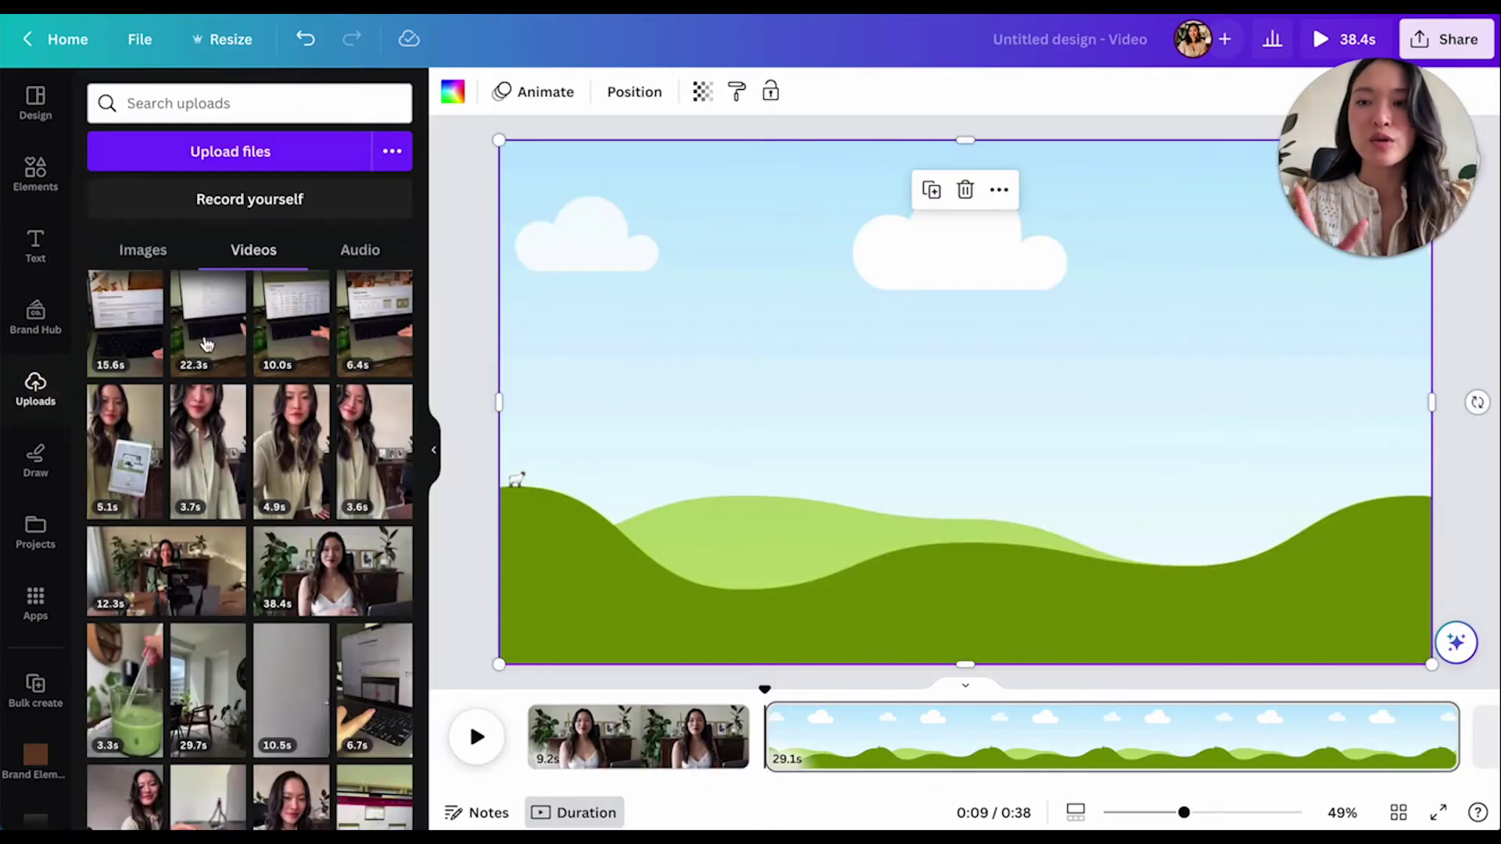
{"action": "scroll", "coordinate": [254, 396], "scroll_direction": "up", "scroll_amount": 1}
{"action": "left_click_drag", "start_coordinate": [201, 612], "coordinate": [819, 414]}
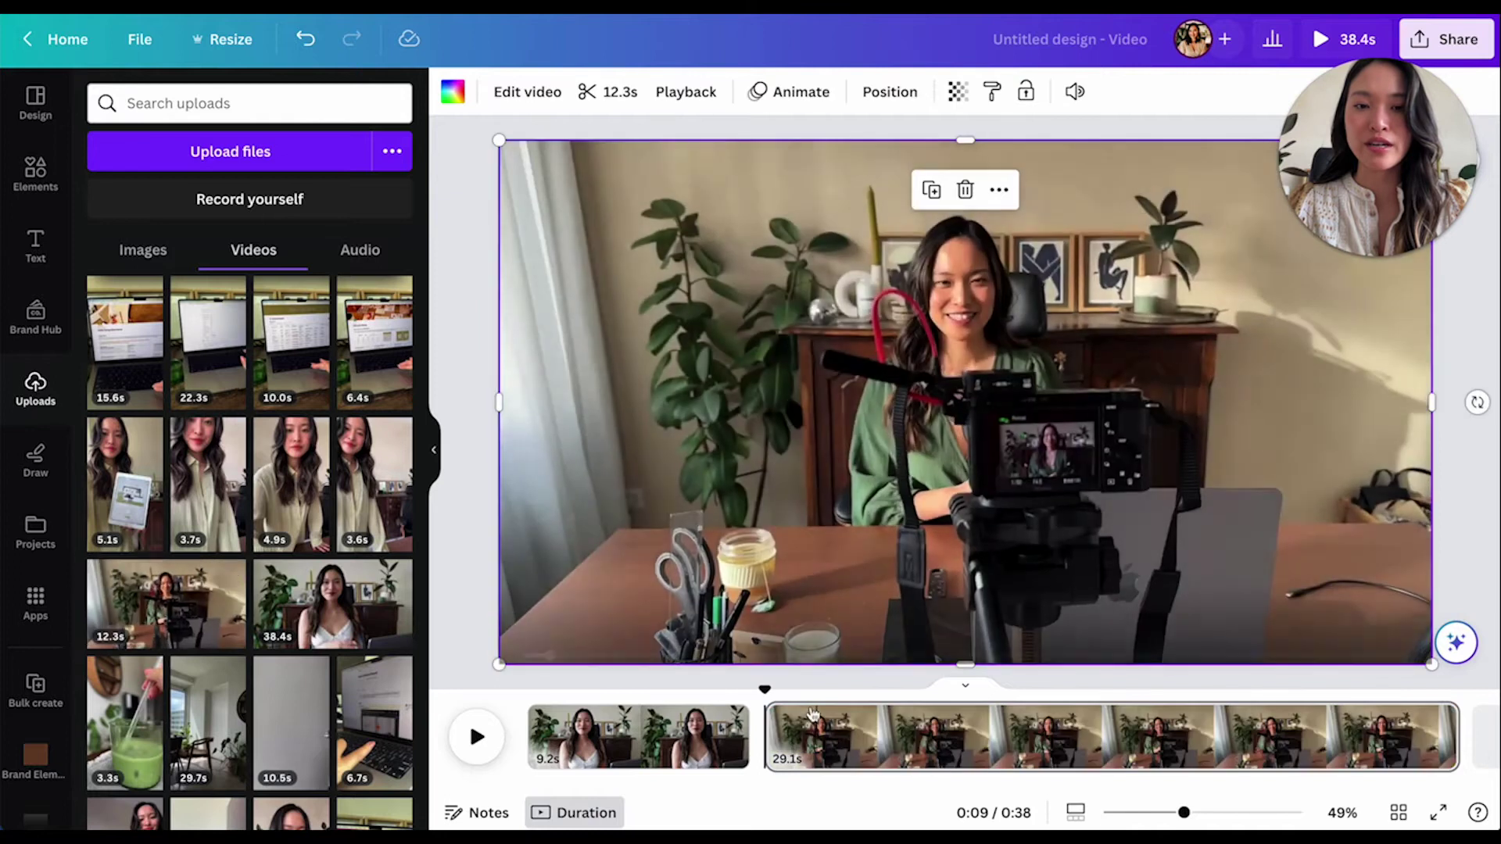
{"action": "left_click", "coordinate": [434, 450]}
{"action": "left_click", "coordinate": [780, 374]}
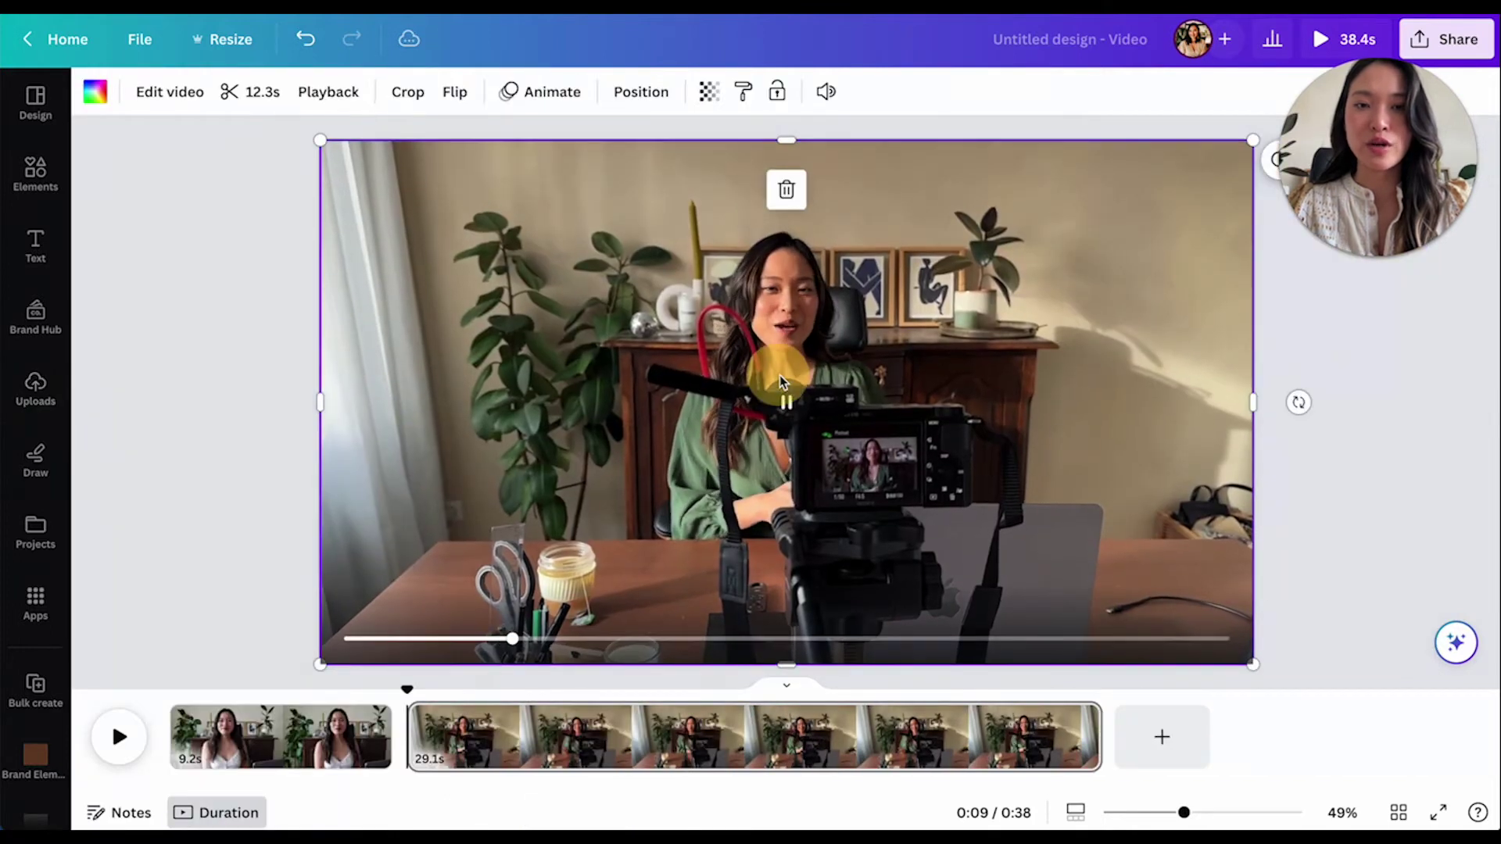
Pause the desk clip and mute its volume to 0.
{"action": "left_click", "coordinate": [793, 415]}
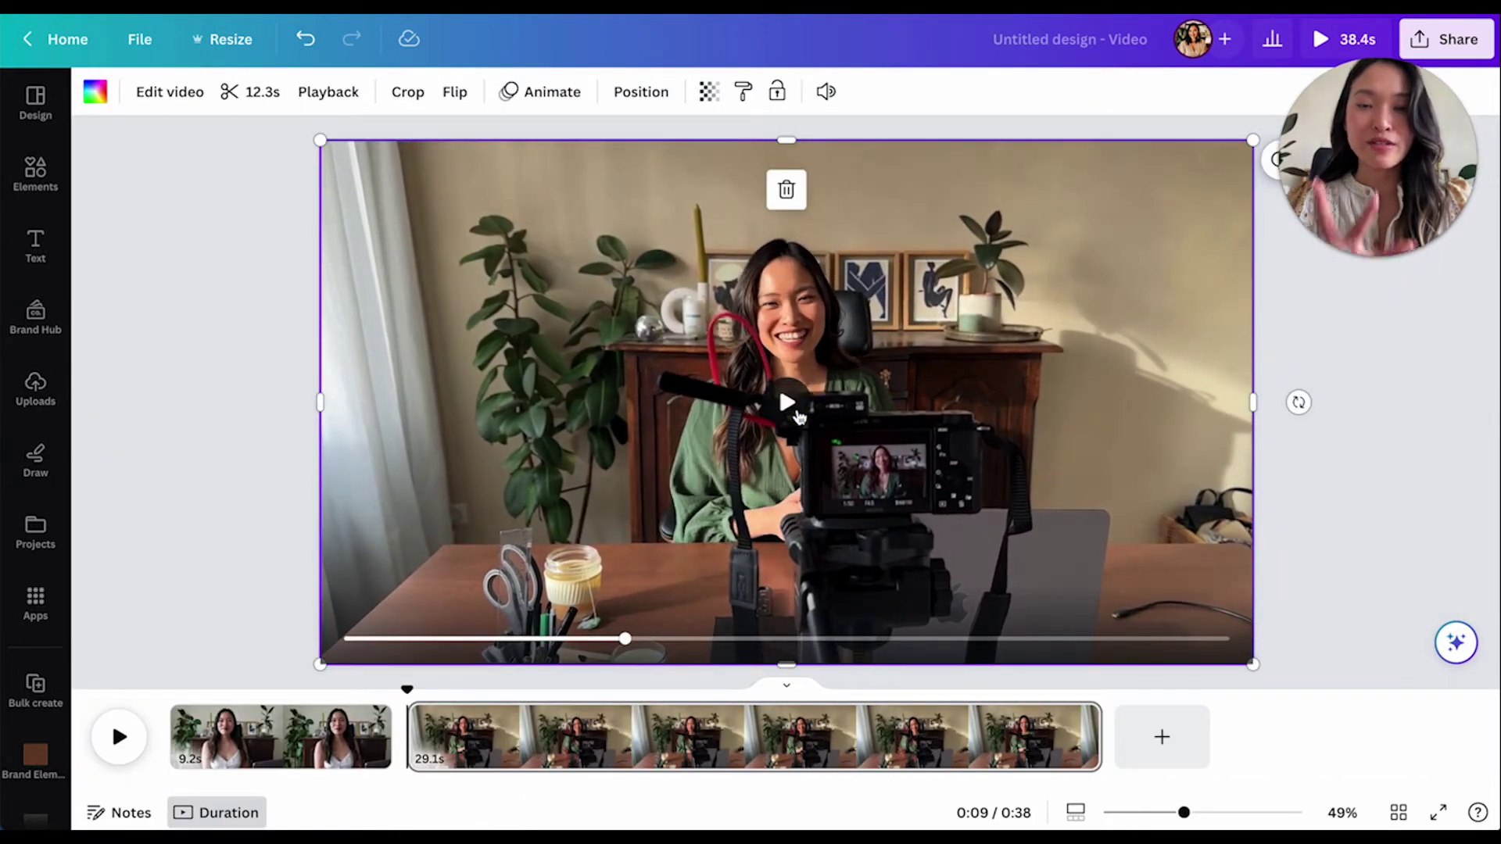
{"action": "left_click", "coordinate": [825, 90]}
{"action": "left_click", "coordinate": [795, 158]}
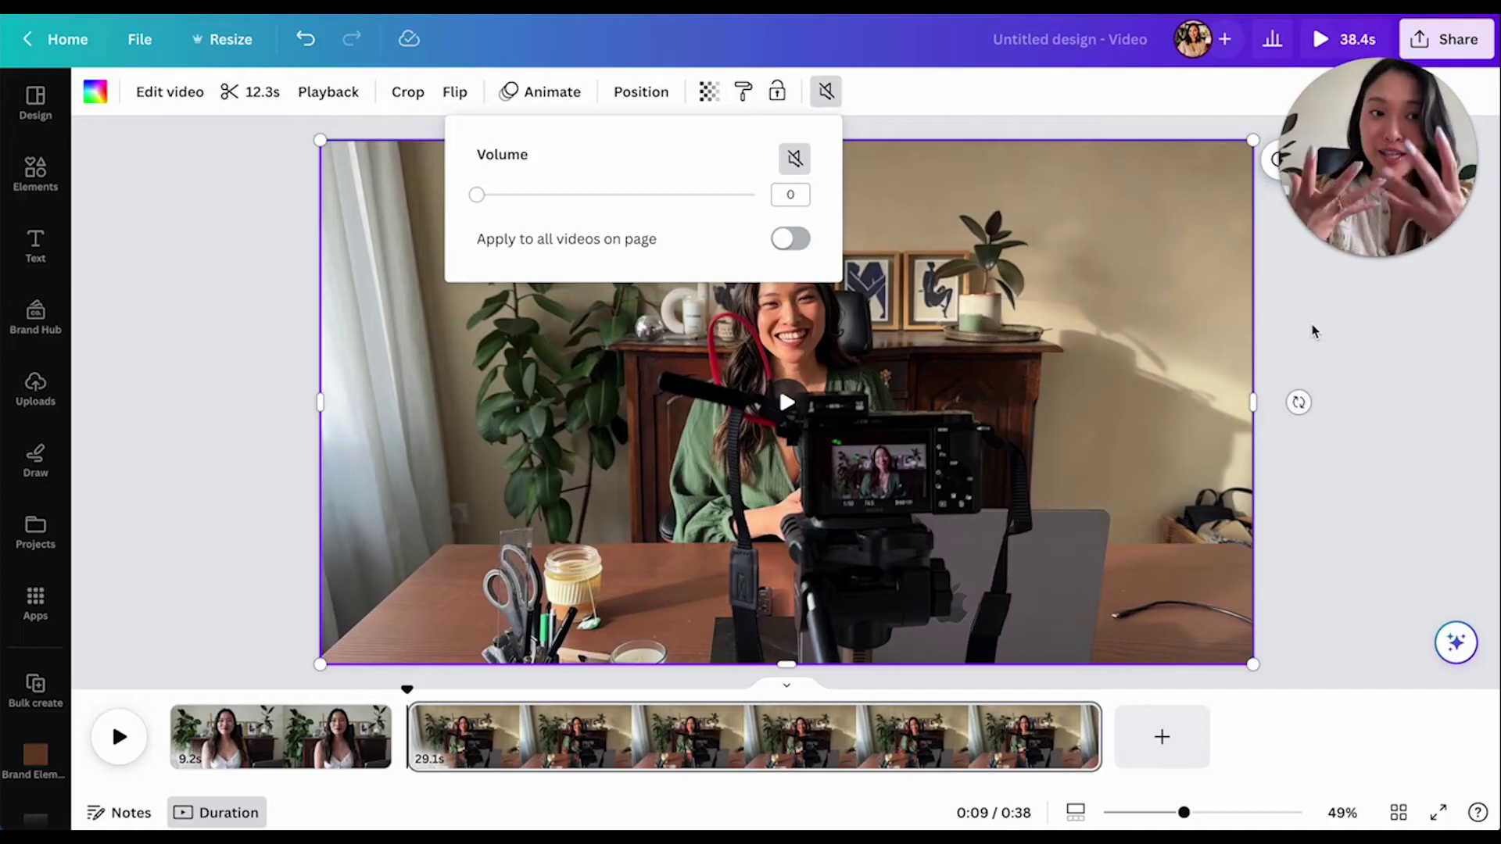
{"action": "left_click", "coordinate": [1382, 400]}
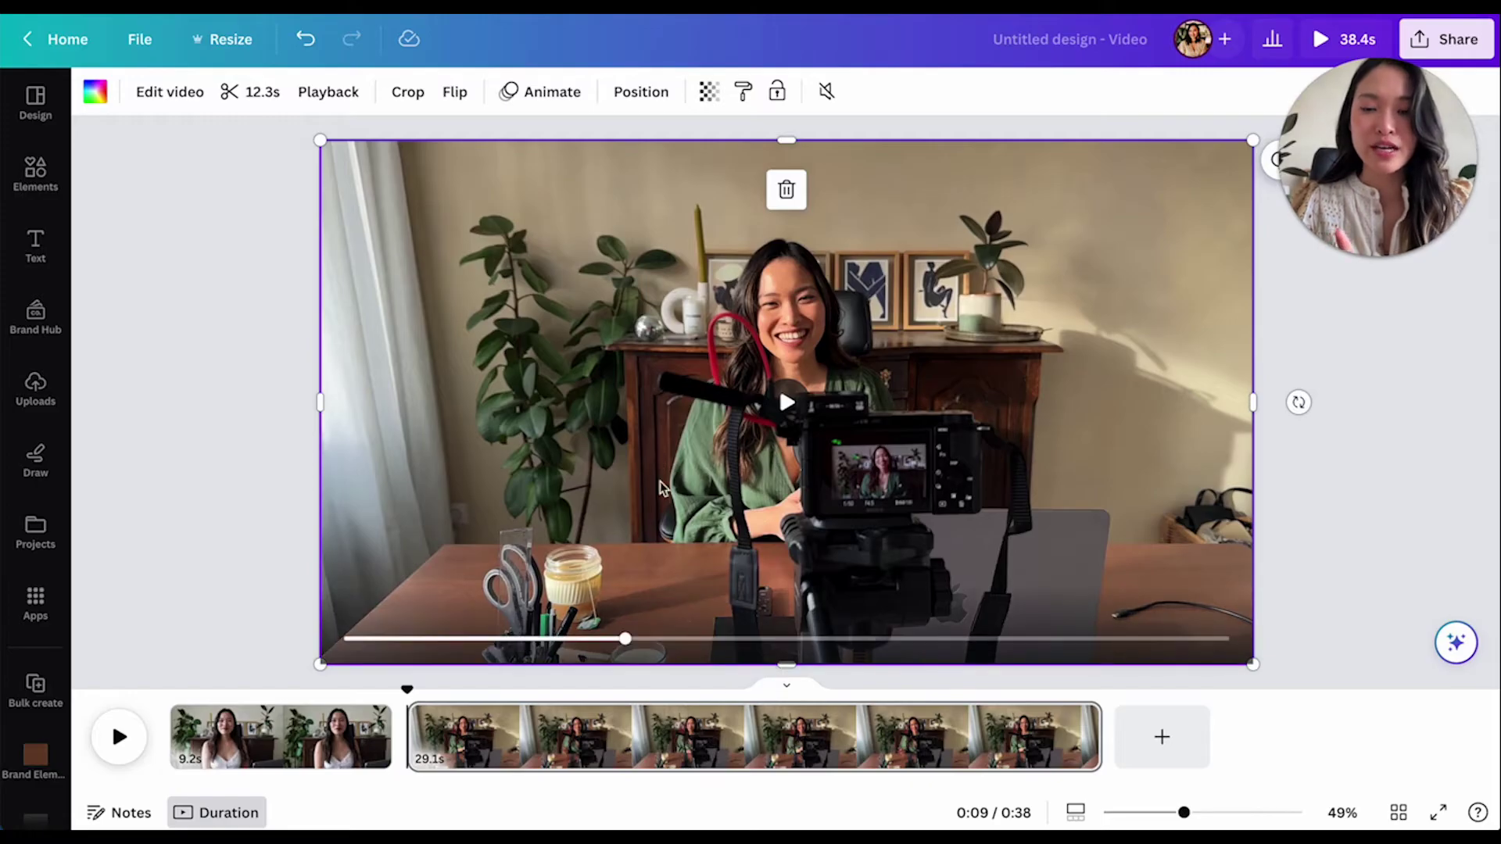
Trim the desk clip's end and start on its timing track until it lasts 5.4s.
{"action": "right_click", "coordinate": [572, 435]}
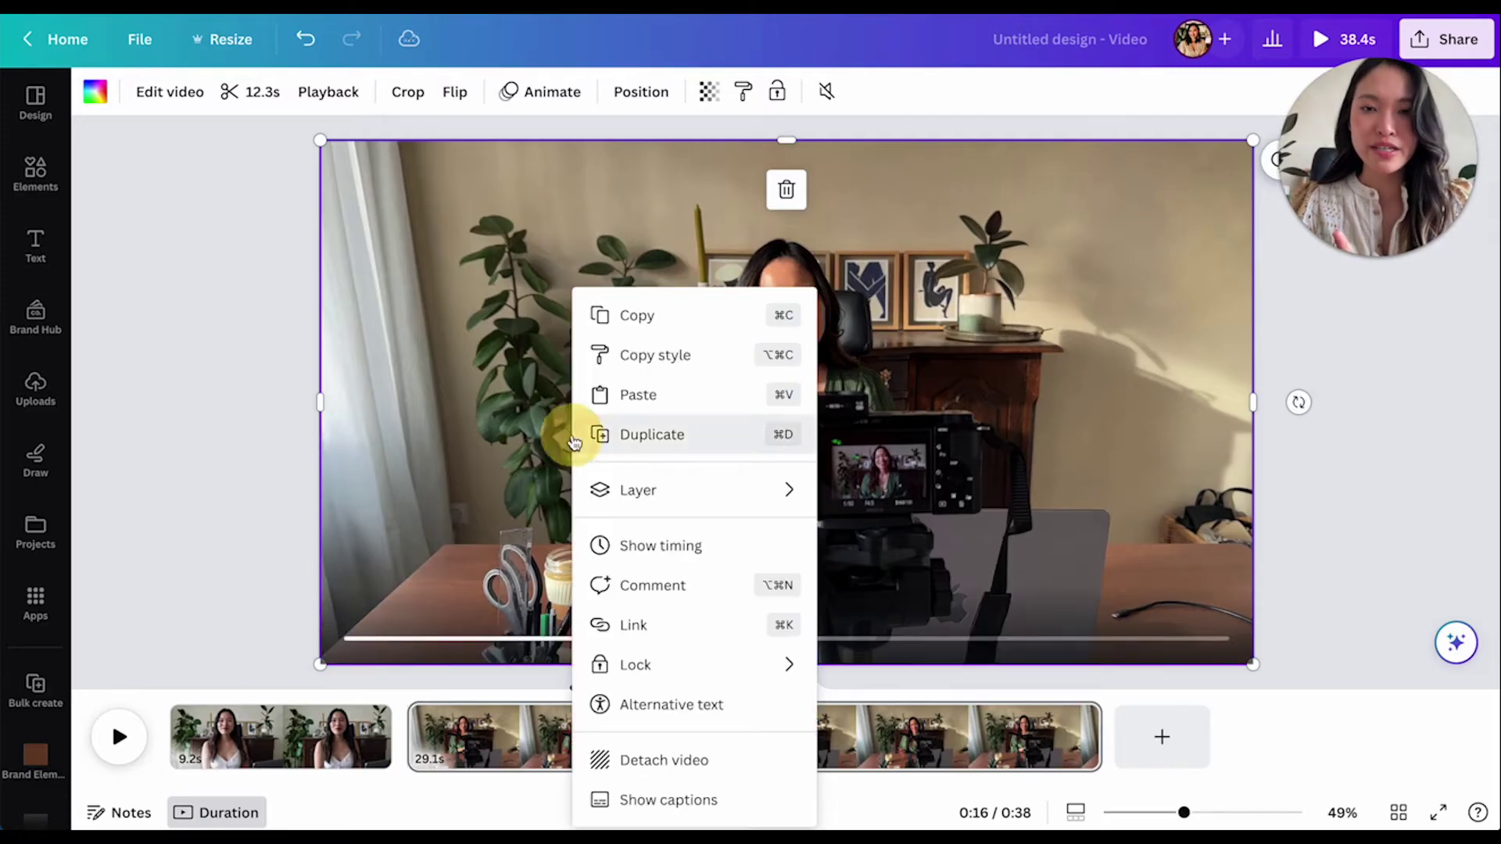
{"action": "left_click", "coordinate": [708, 557]}
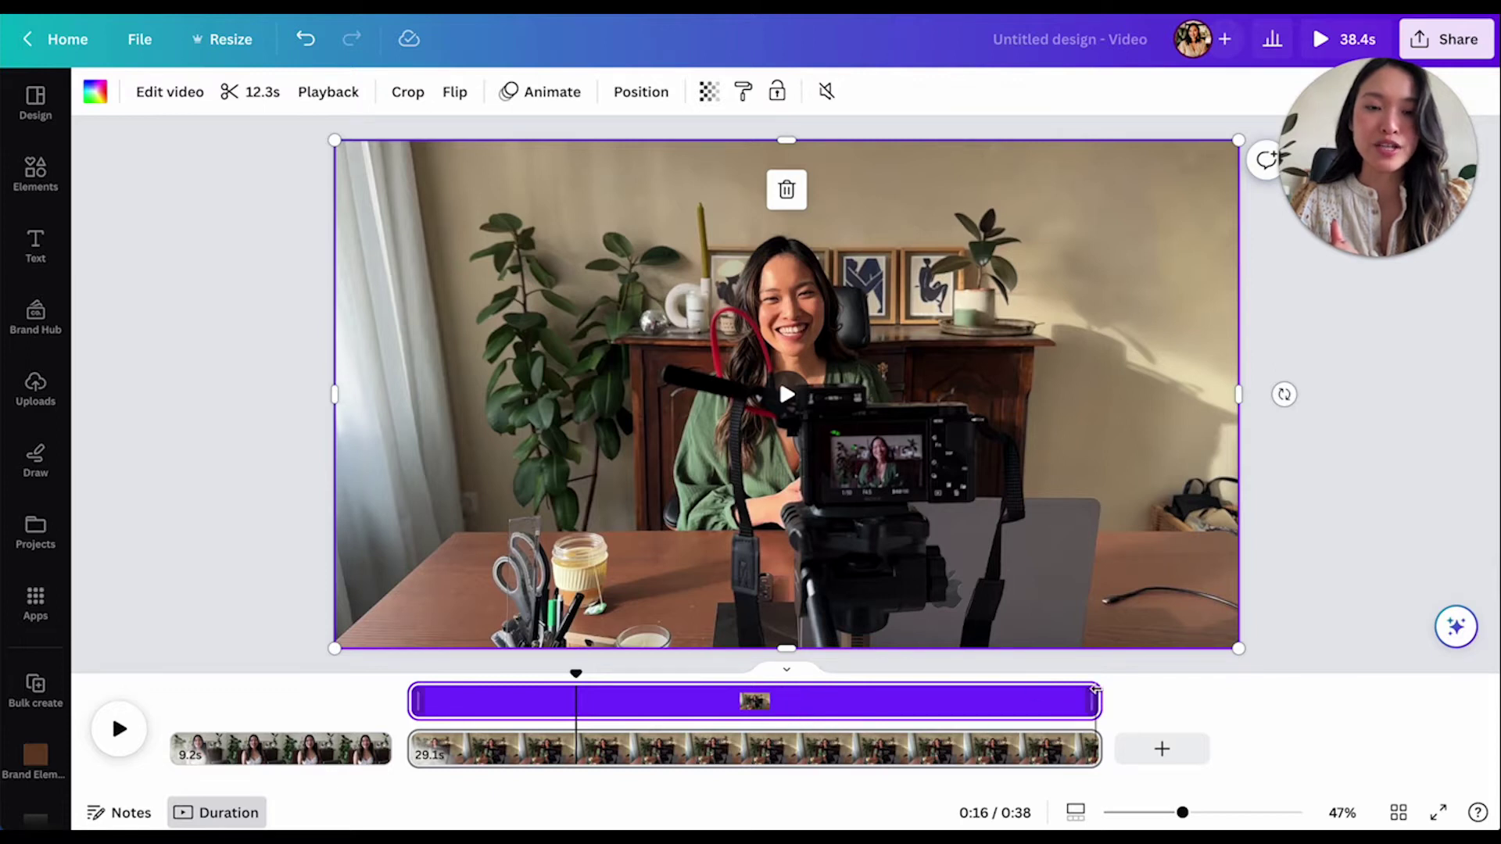
{"action": "left_click_drag", "start_coordinate": [1091, 698], "coordinate": [598, 702]}
{"action": "left_click_drag", "start_coordinate": [411, 701], "coordinate": [265, 676]}
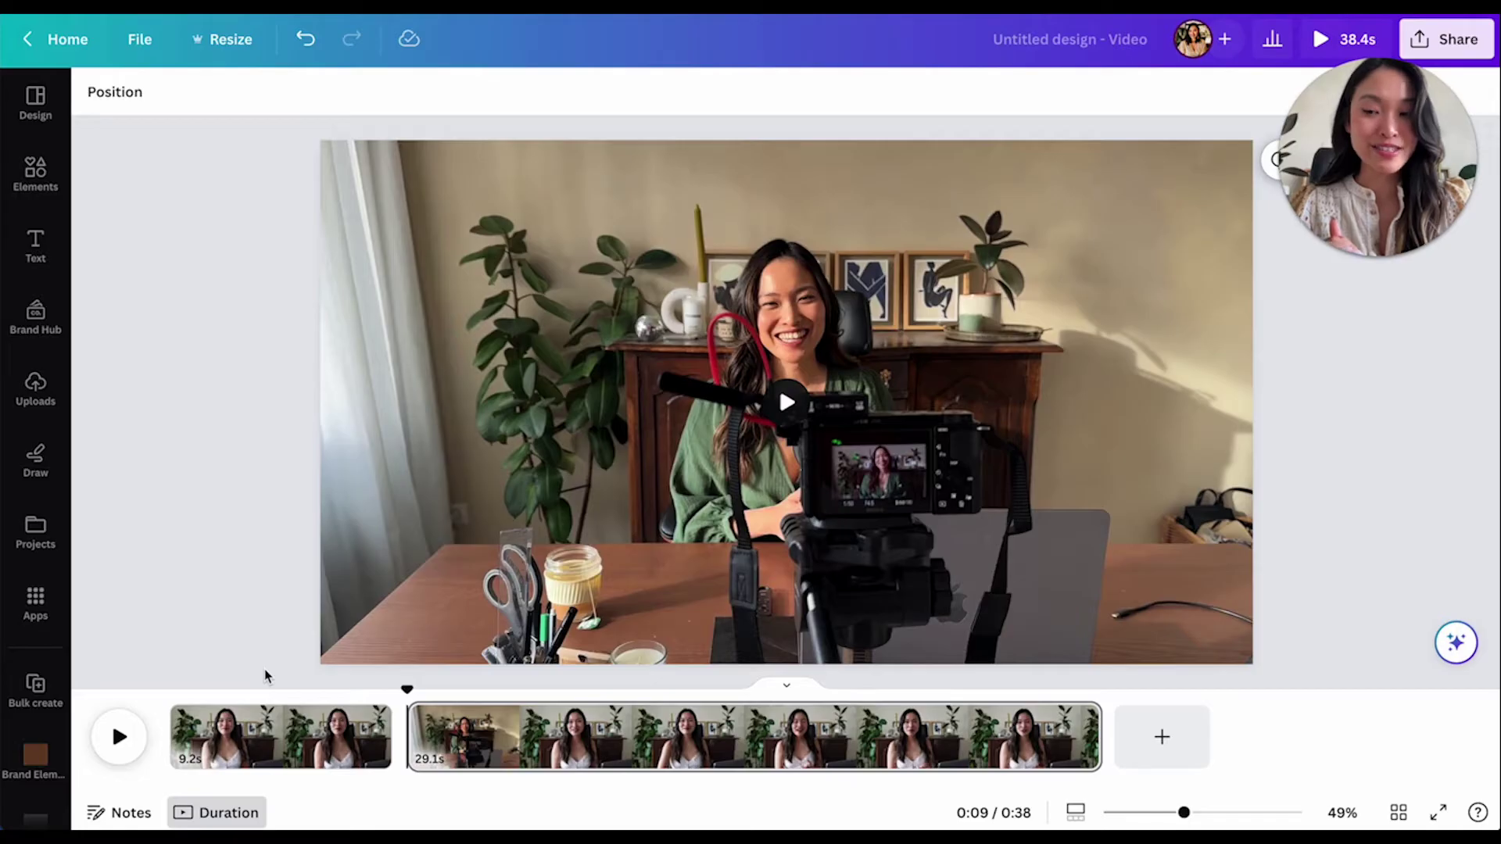
{"action": "left_click", "coordinate": [1338, 39]}
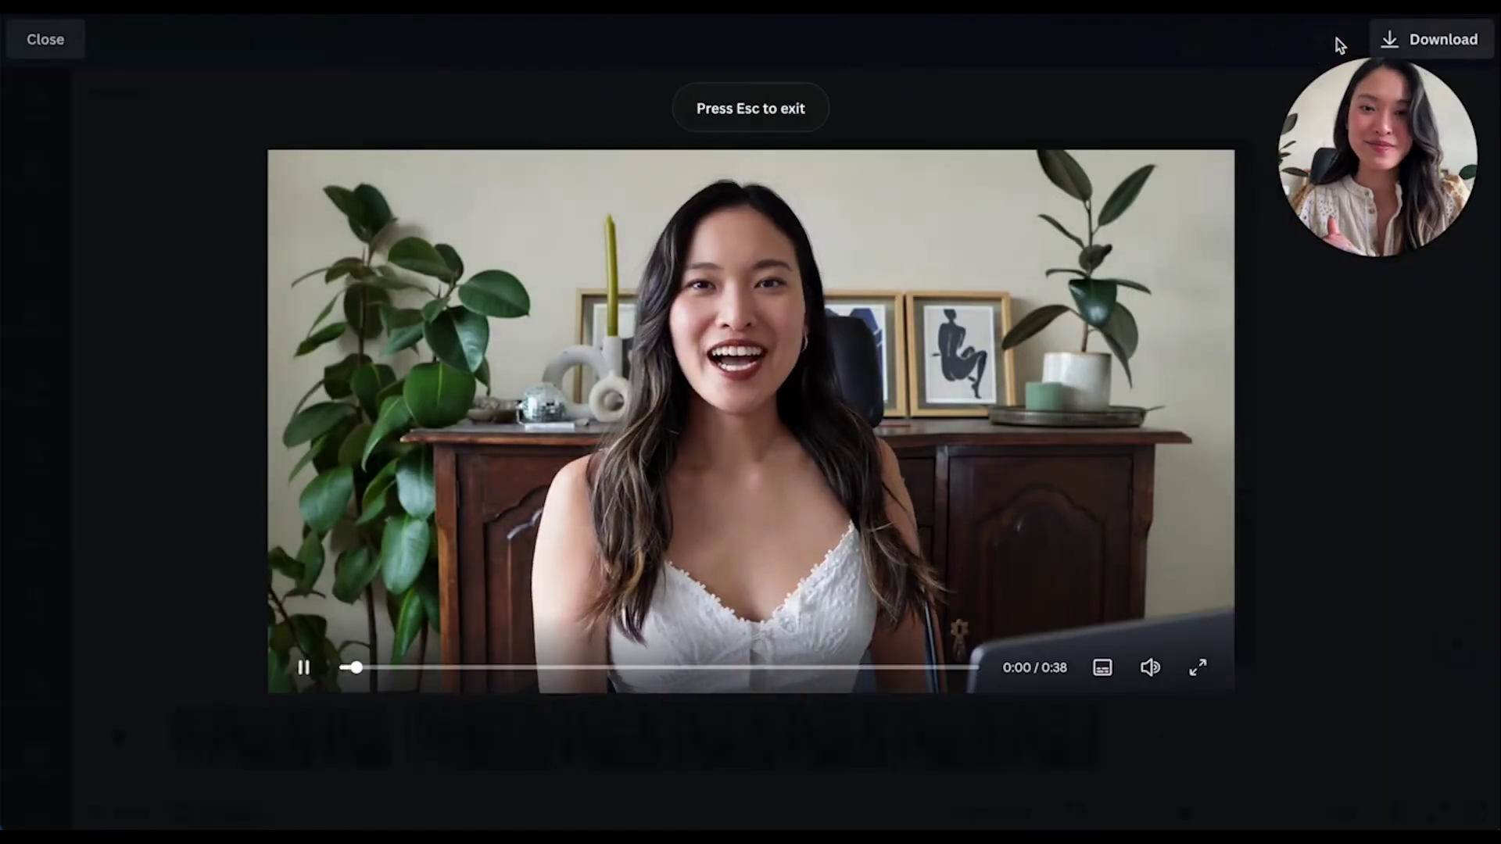
{"action": "key", "text": "XF86AudioRaiseVolume"}
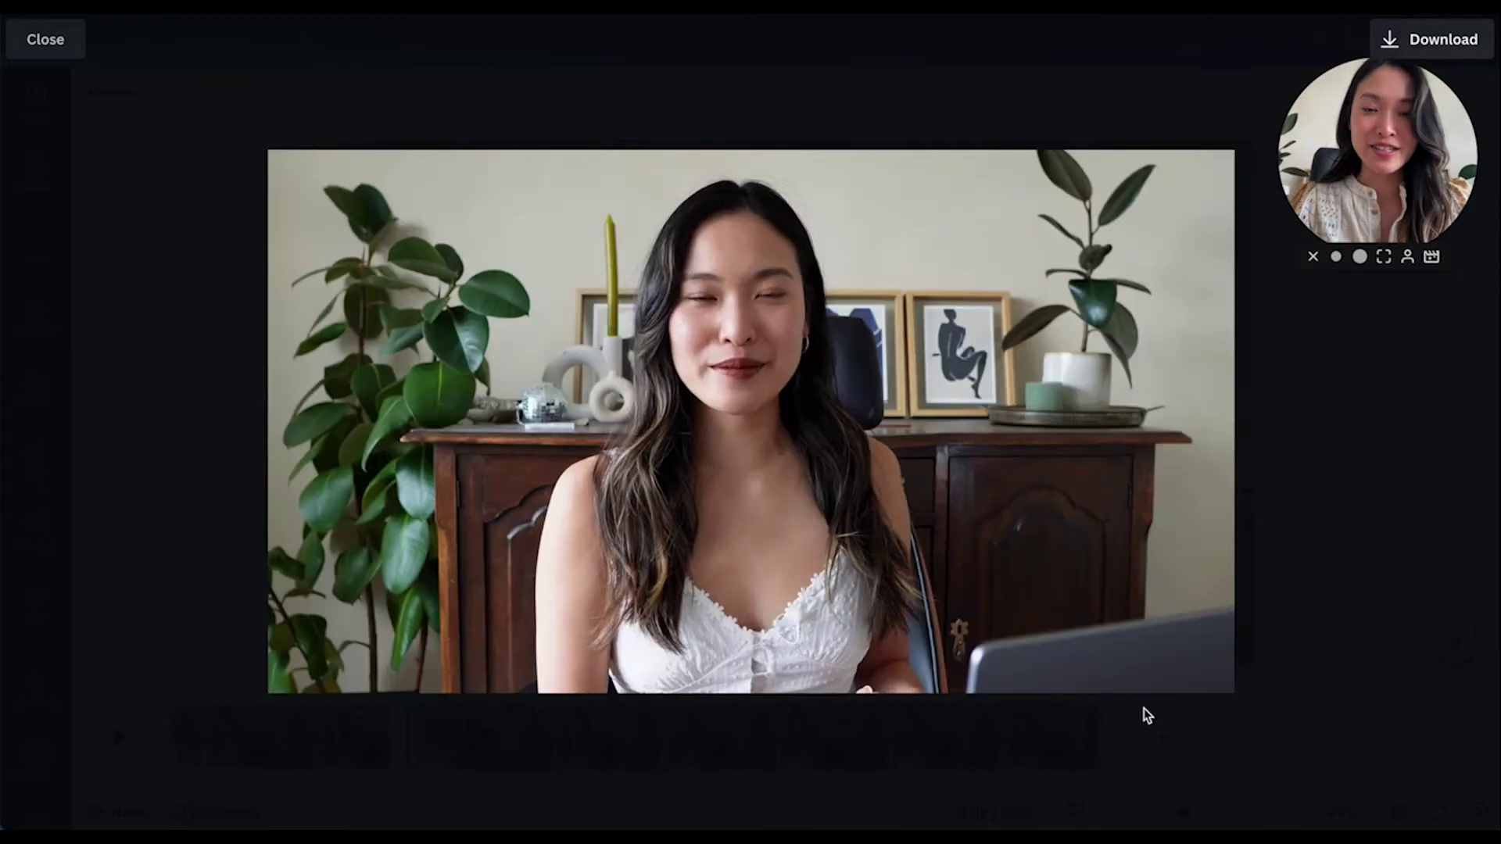
{"action": "left_click", "coordinate": [866, 495]}
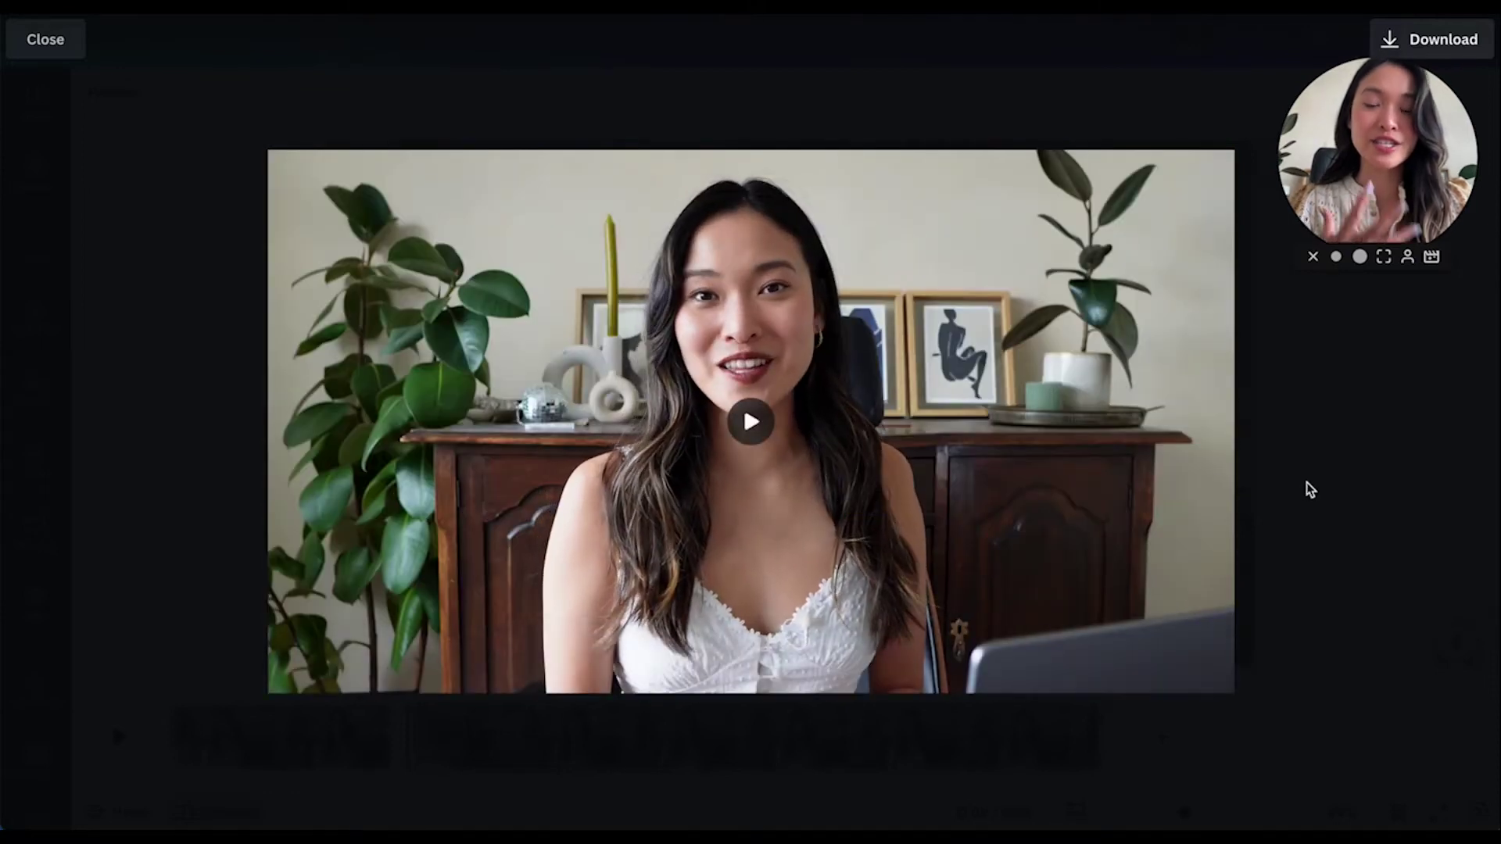
{"action": "left_click", "coordinate": [1353, 405]}
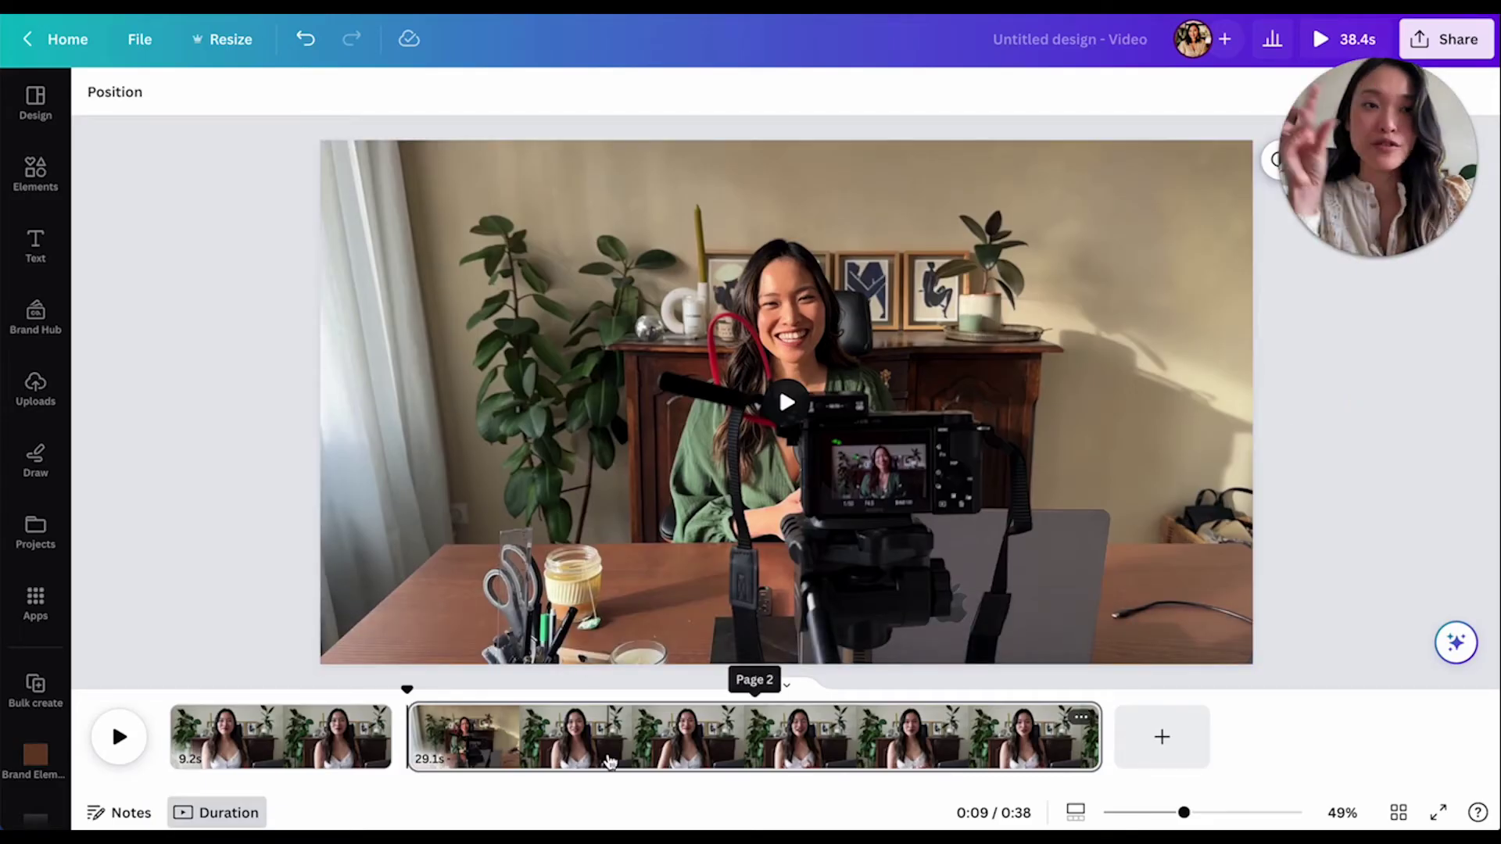
{"action": "left_click", "coordinate": [596, 445]}
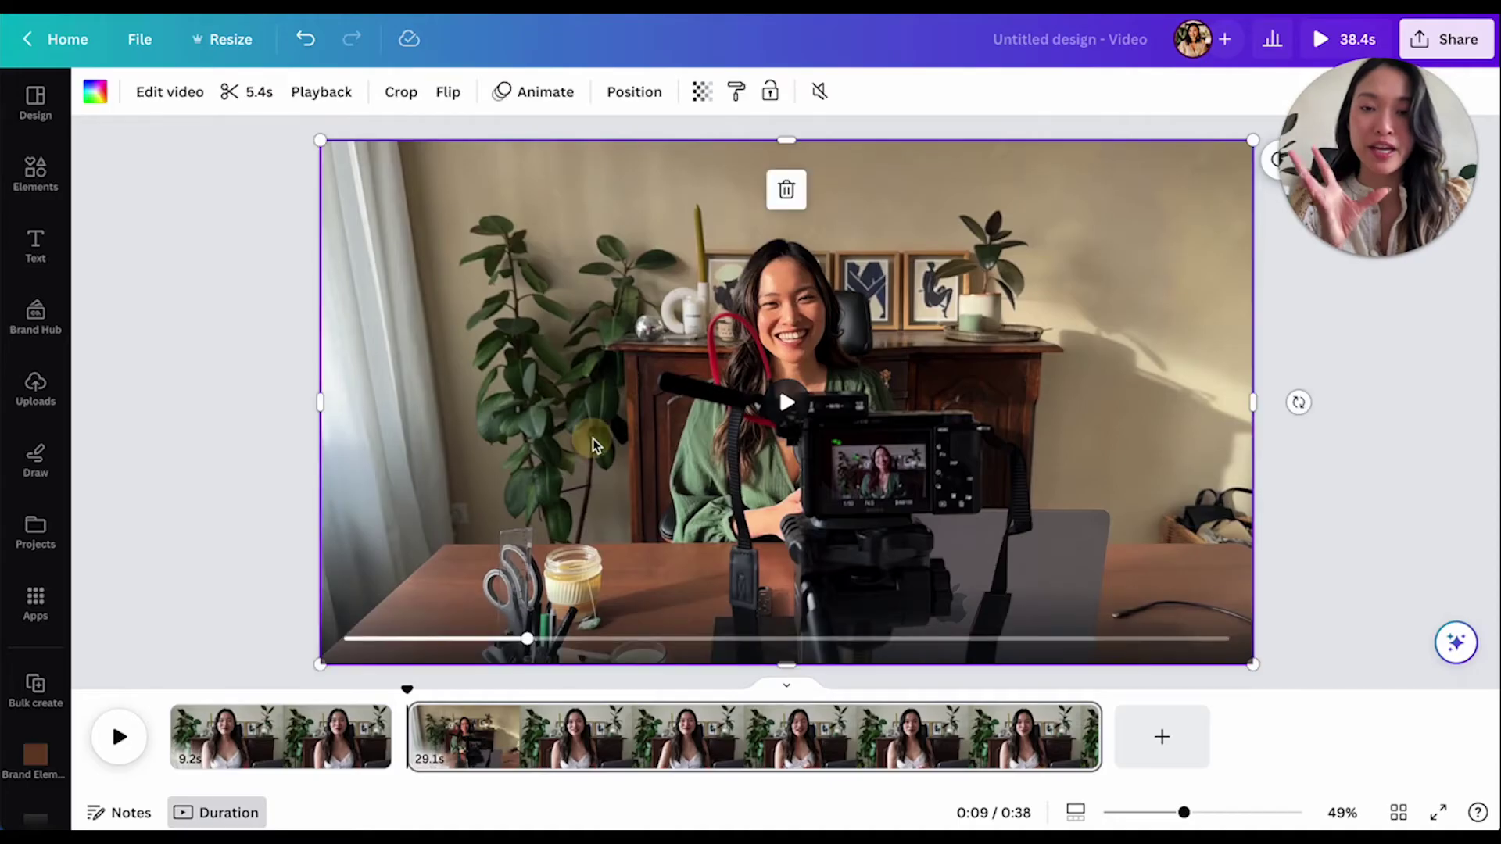
{"action": "right_click", "coordinate": [593, 438]}
{"action": "left_click", "coordinate": [685, 558]}
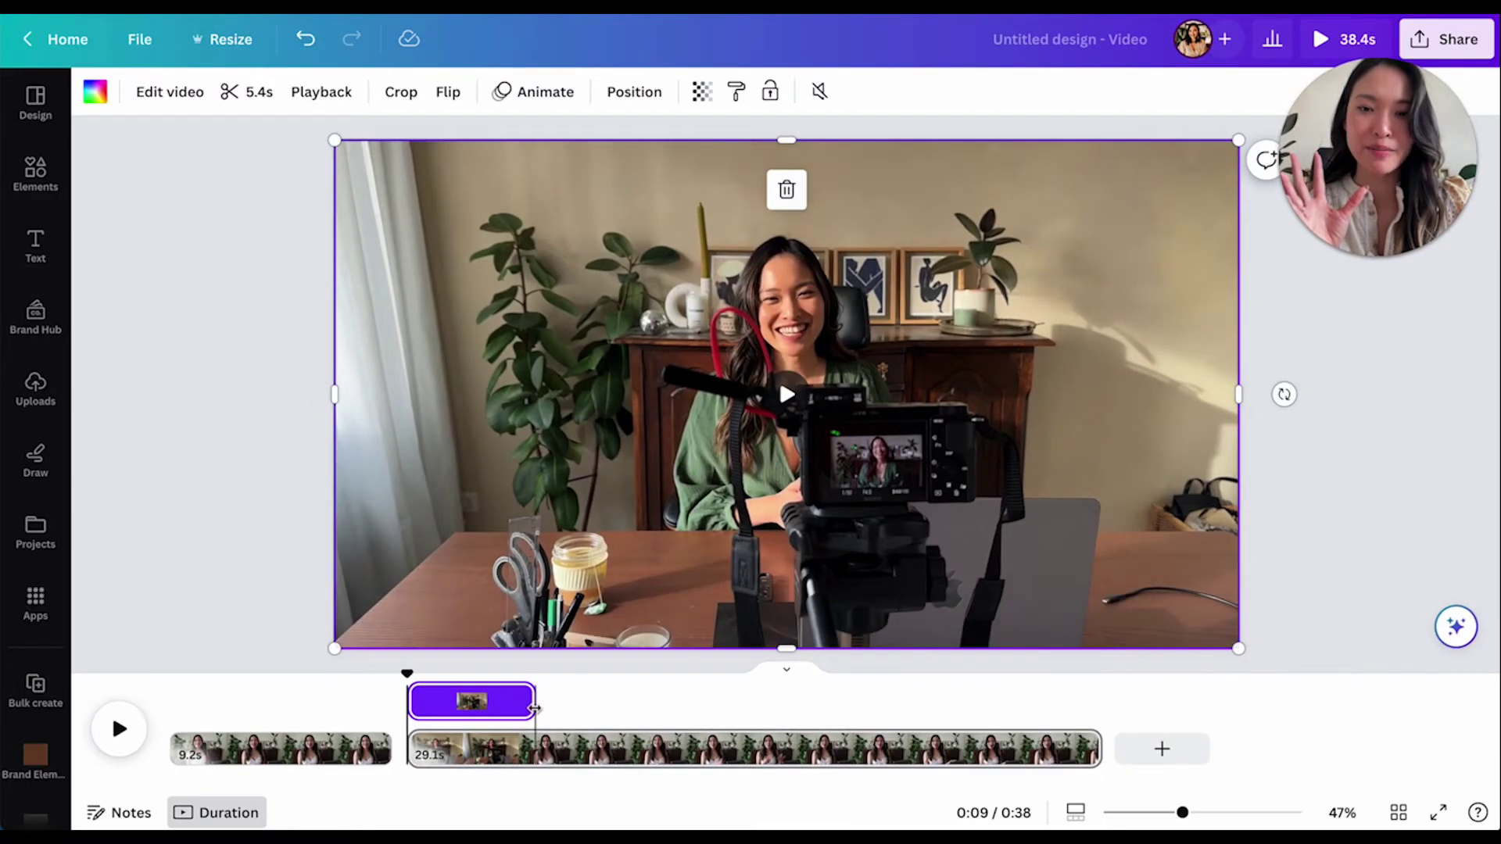
{"action": "left_click", "coordinate": [472, 702]}
{"action": "mouse_move", "coordinate": [473, 701]}
{"action": "left_mouse_down"}
{"action": "mouse_move", "coordinate": [846, 700]}
{"action": "mouse_move", "coordinate": [465, 702]}
{"action": "left_mouse_up"}
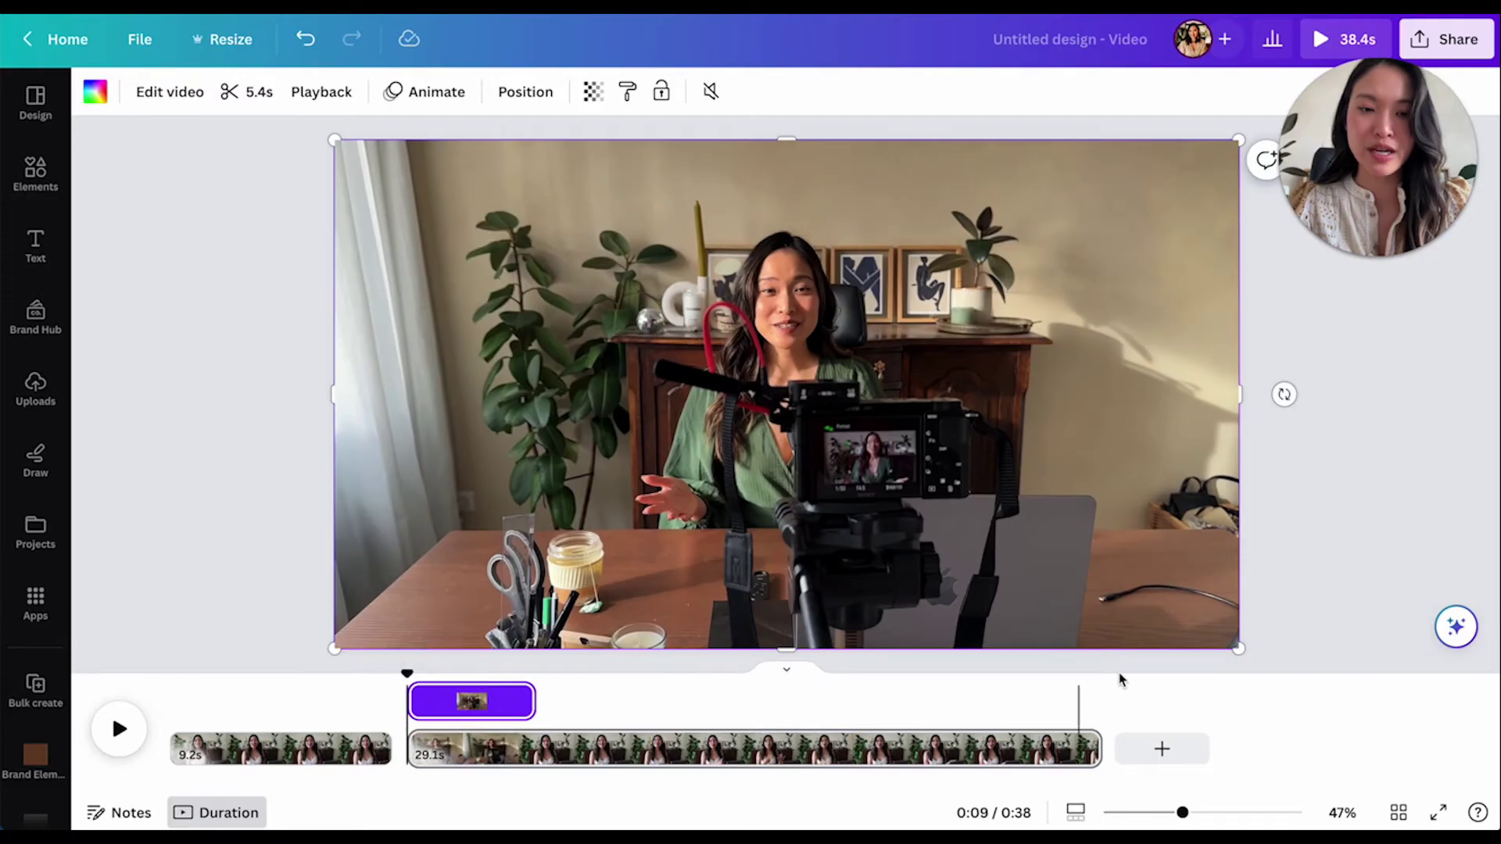
{"action": "left_click", "coordinate": [1331, 549]}
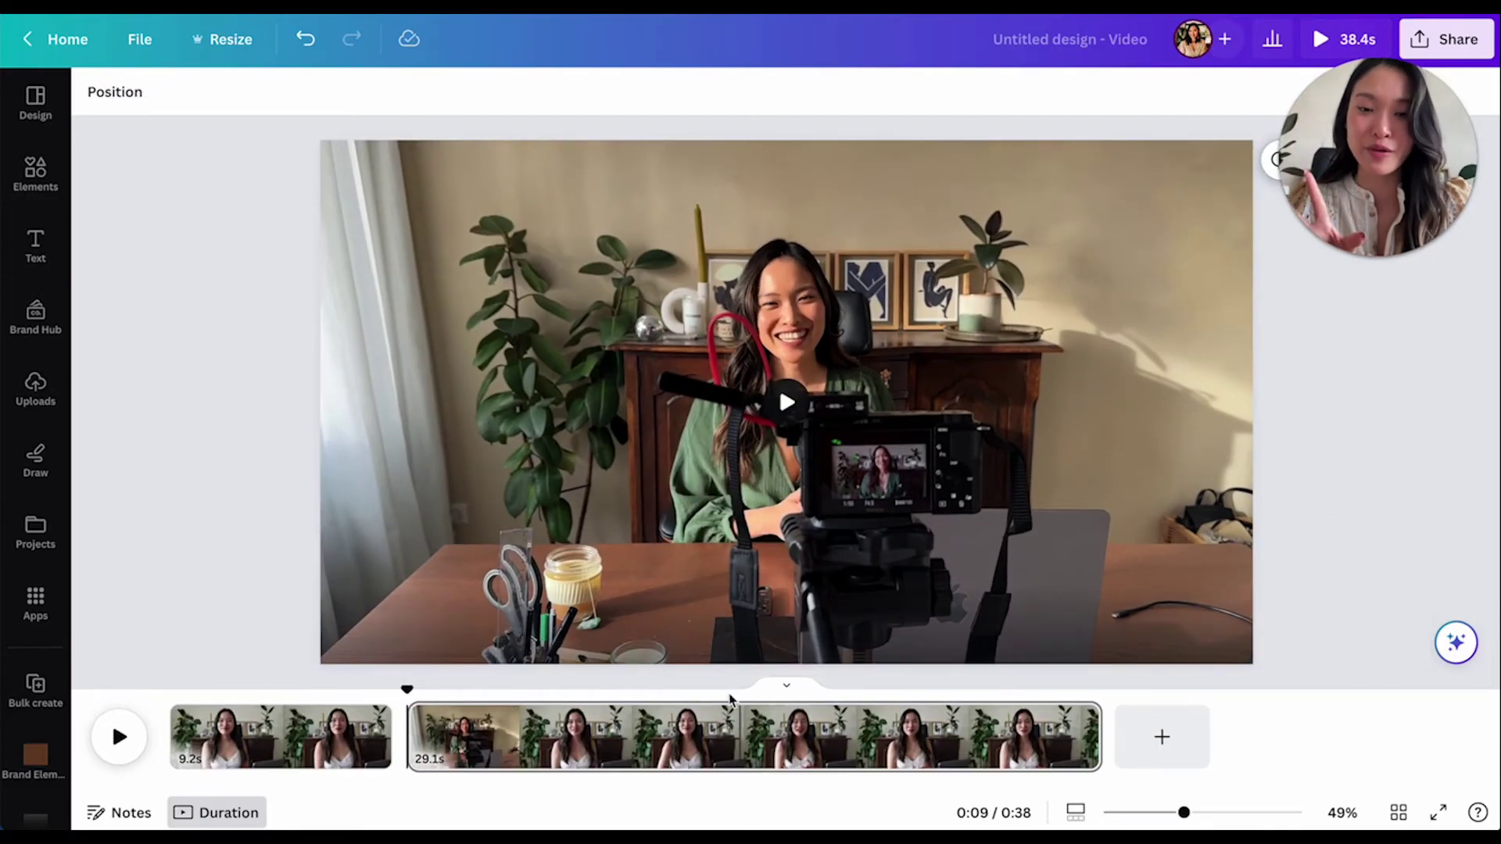
Split page 2 at 0:19 into a 10.4s page and an 18.7s page.
{"action": "left_click", "coordinate": [657, 737]}
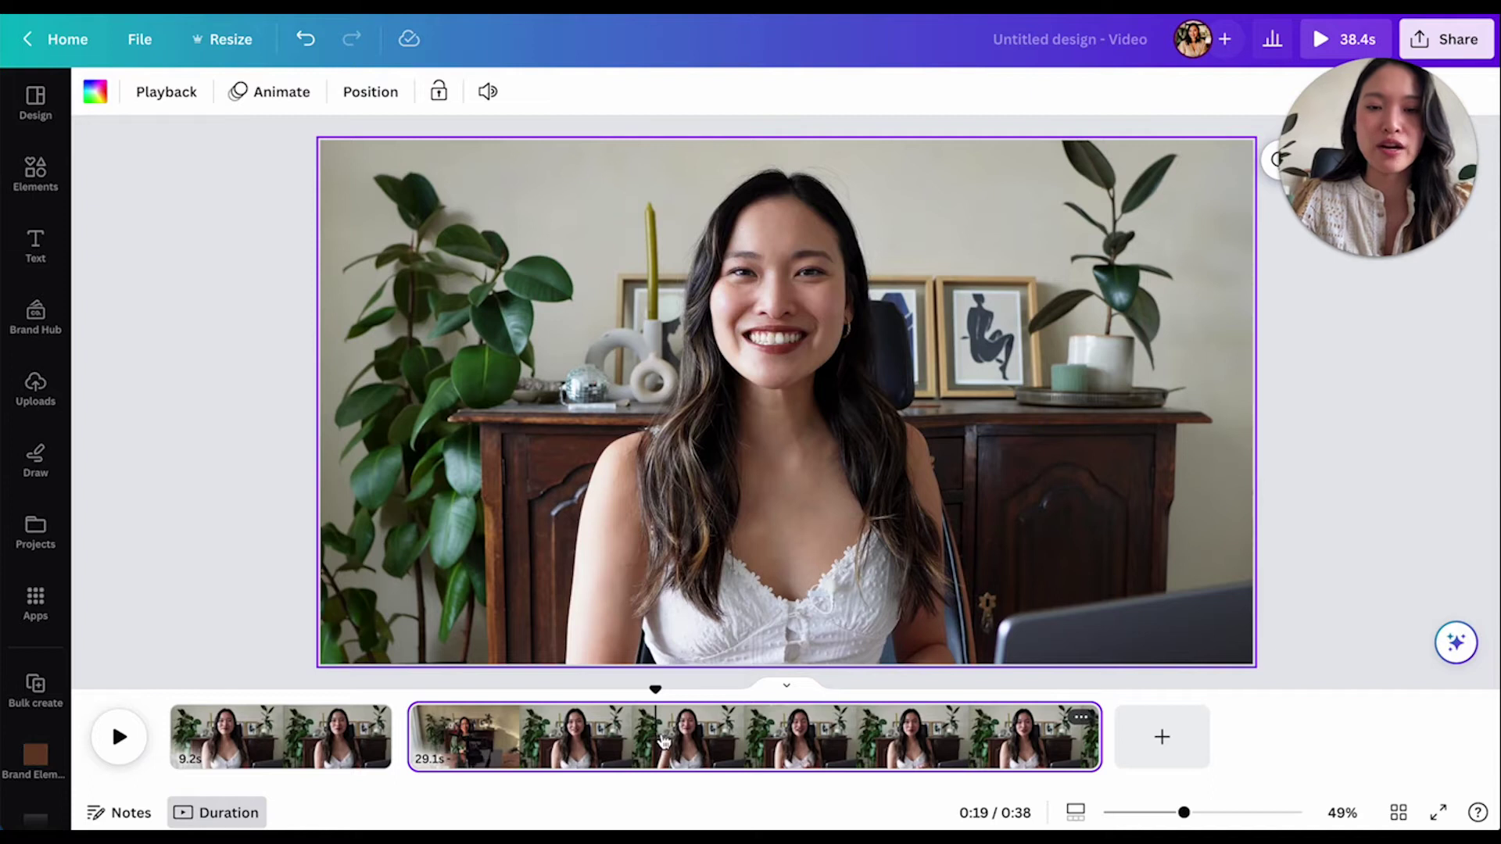
{"action": "left_click", "coordinate": [1081, 726]}
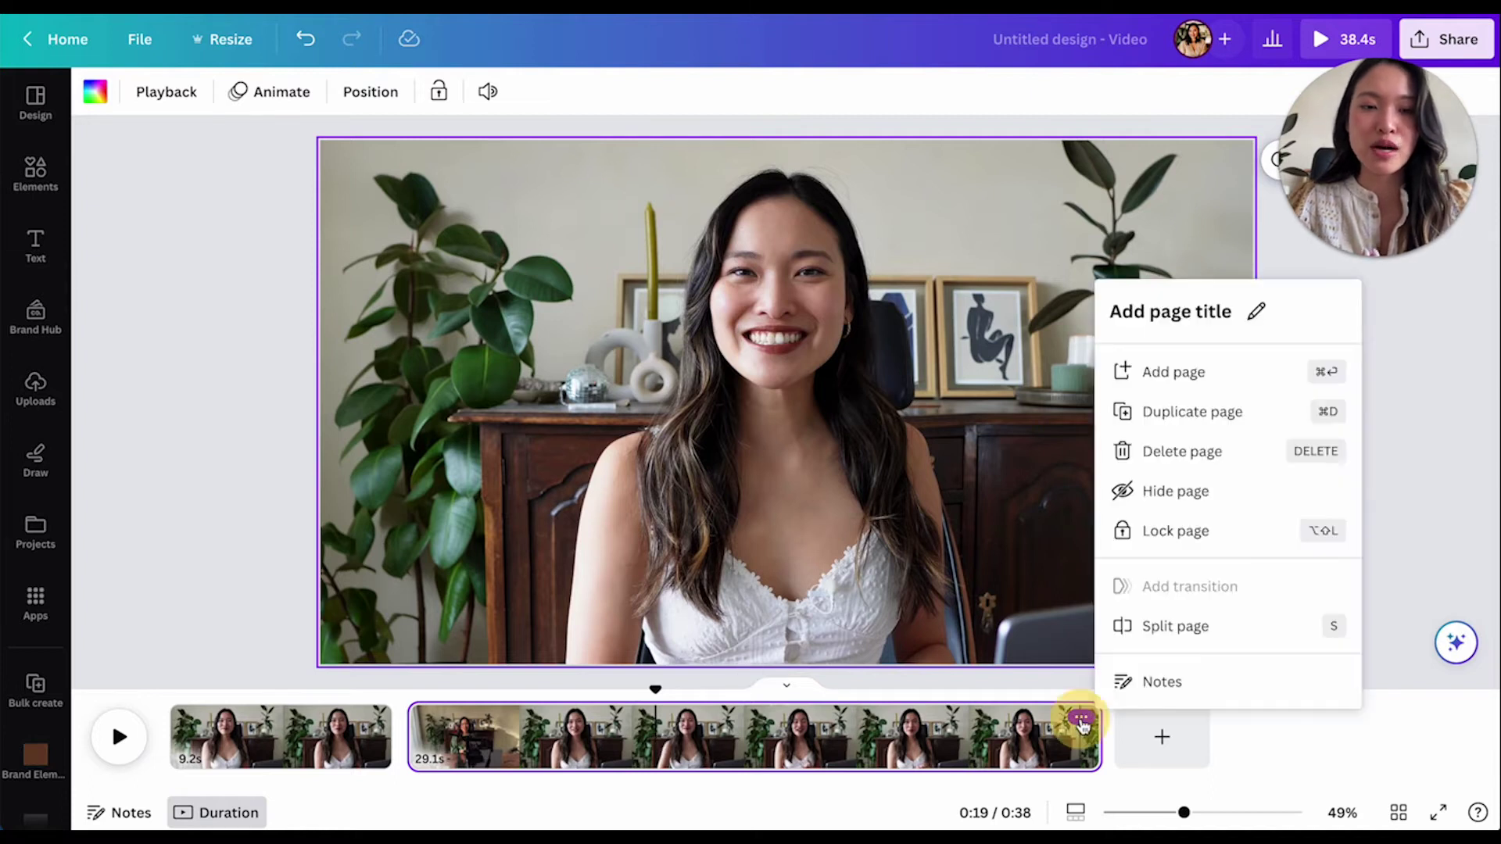
{"action": "left_click", "coordinate": [1145, 630]}
{"action": "left_click", "coordinate": [1326, 512]}
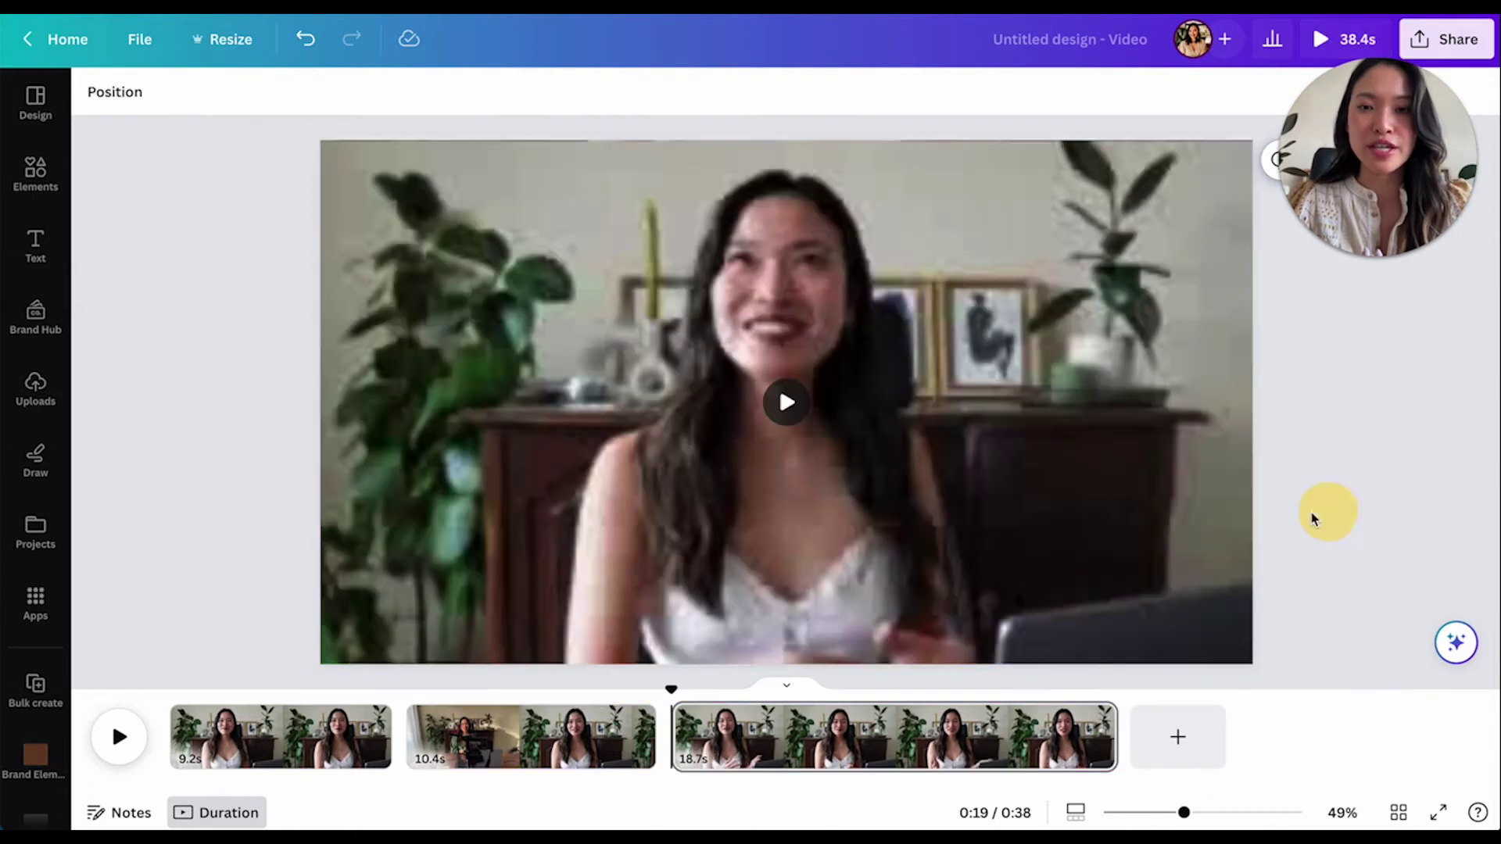
Add the couple's castle selfie from the uploaded images to page 3.
{"action": "left_click", "coordinate": [51, 195]}
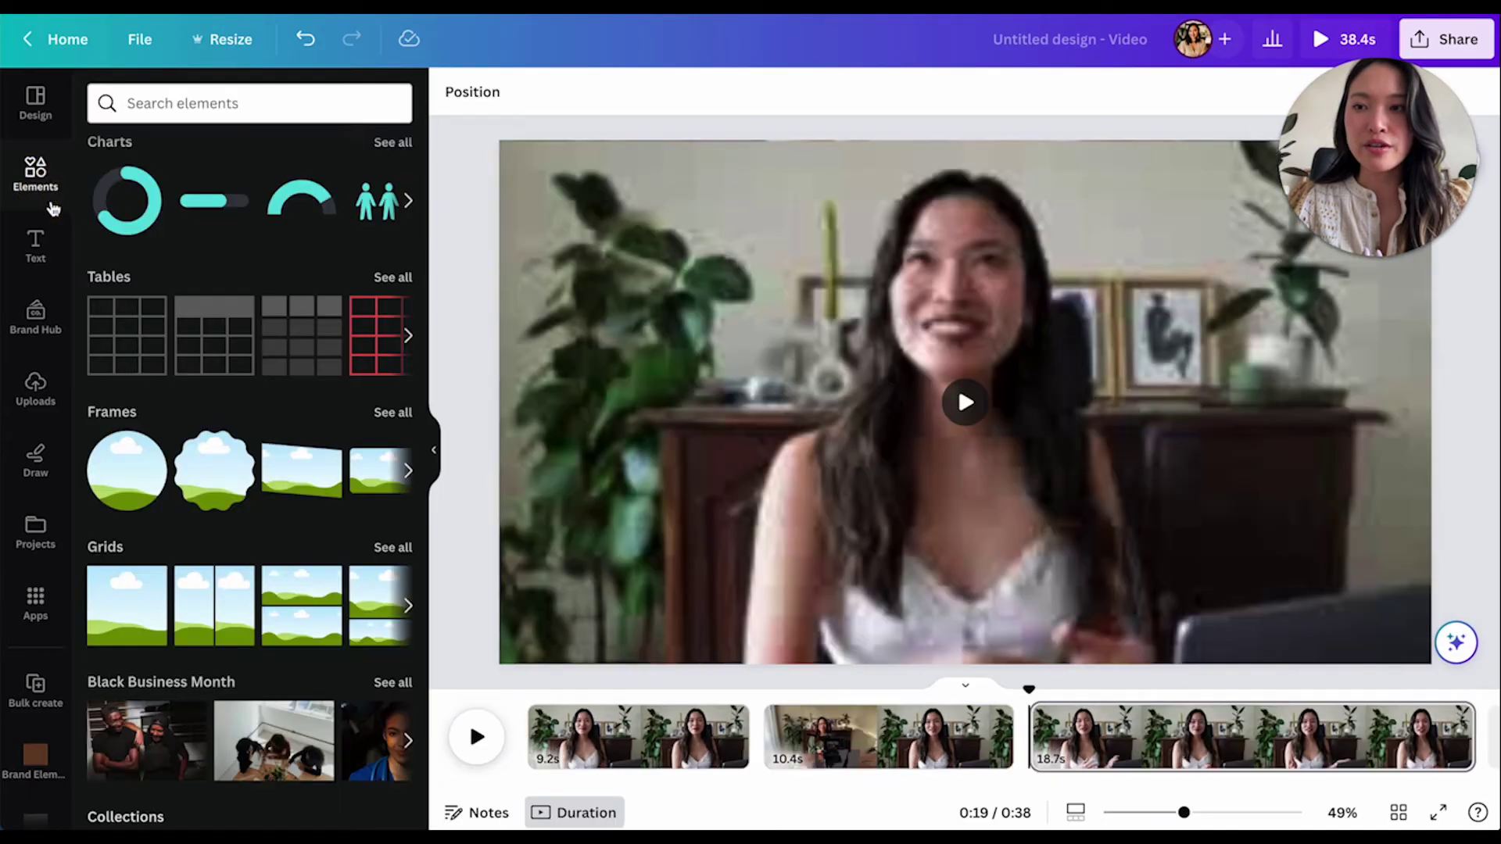
{"action": "left_click", "coordinate": [55, 405]}
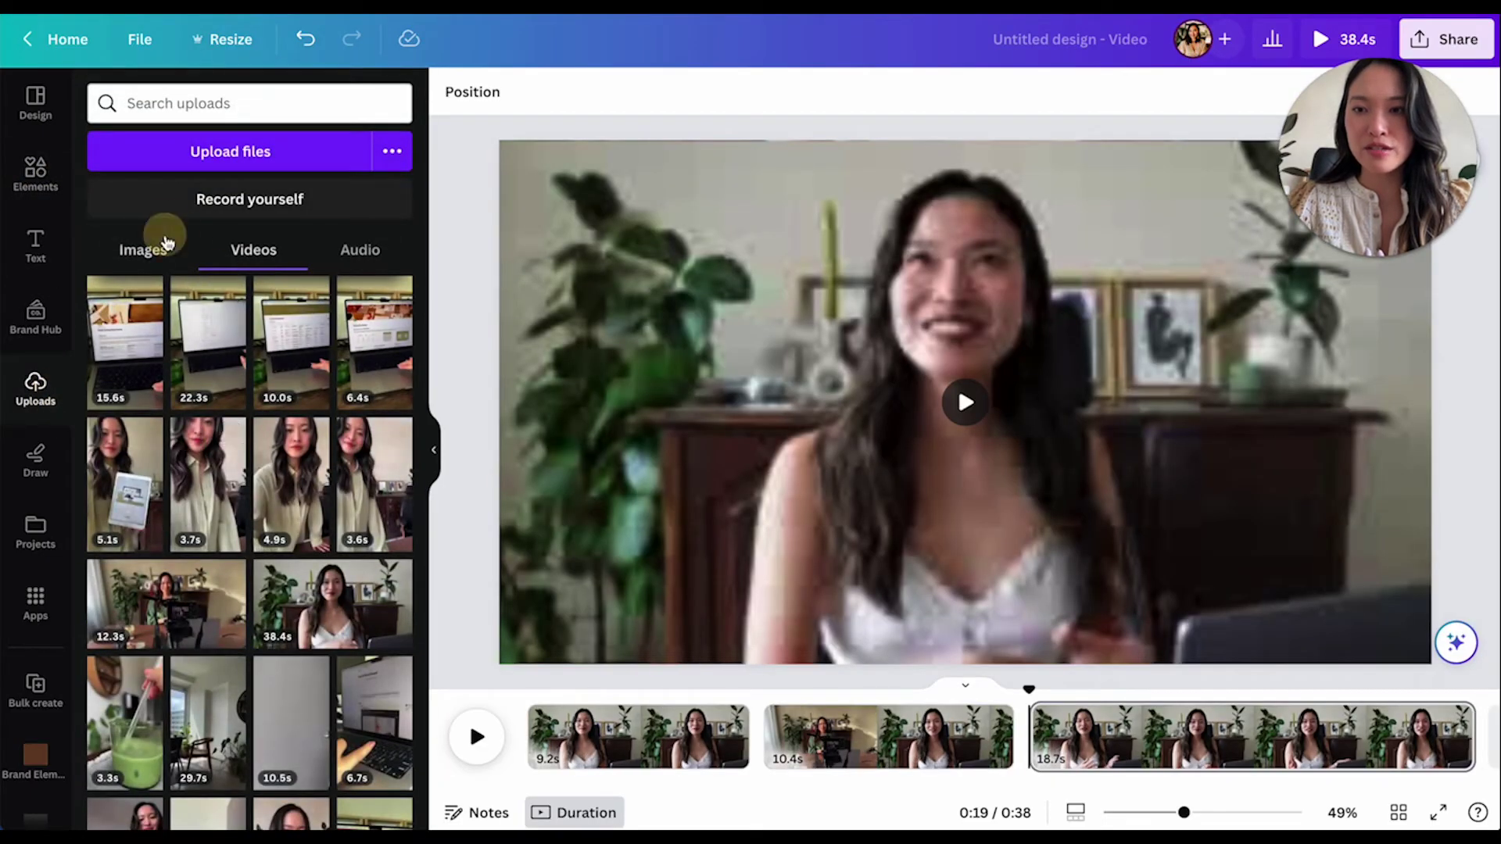
{"action": "left_click", "coordinate": [142, 249]}
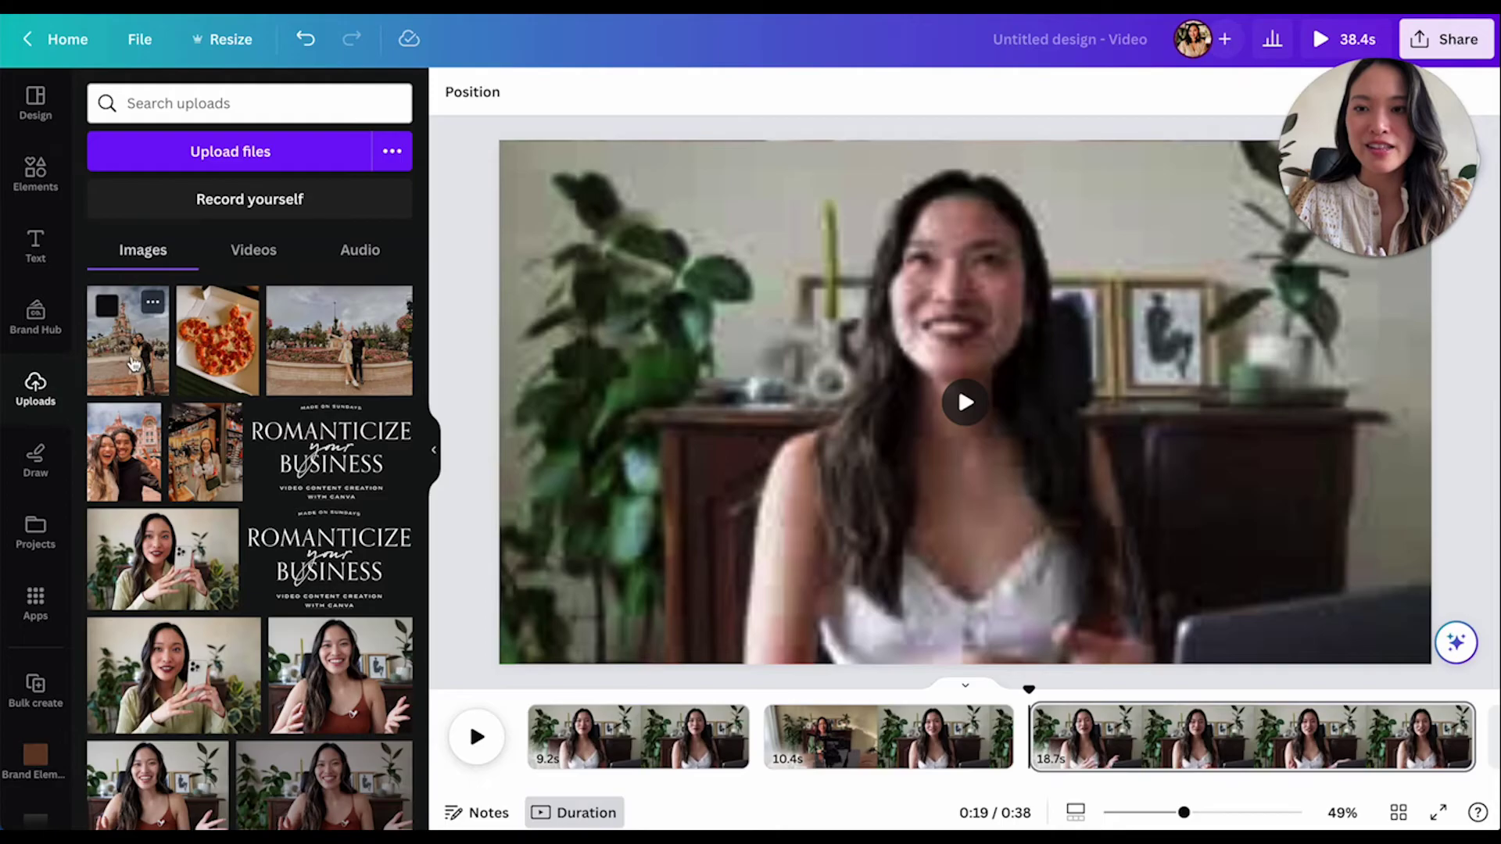
{"action": "left_click", "coordinate": [138, 477]}
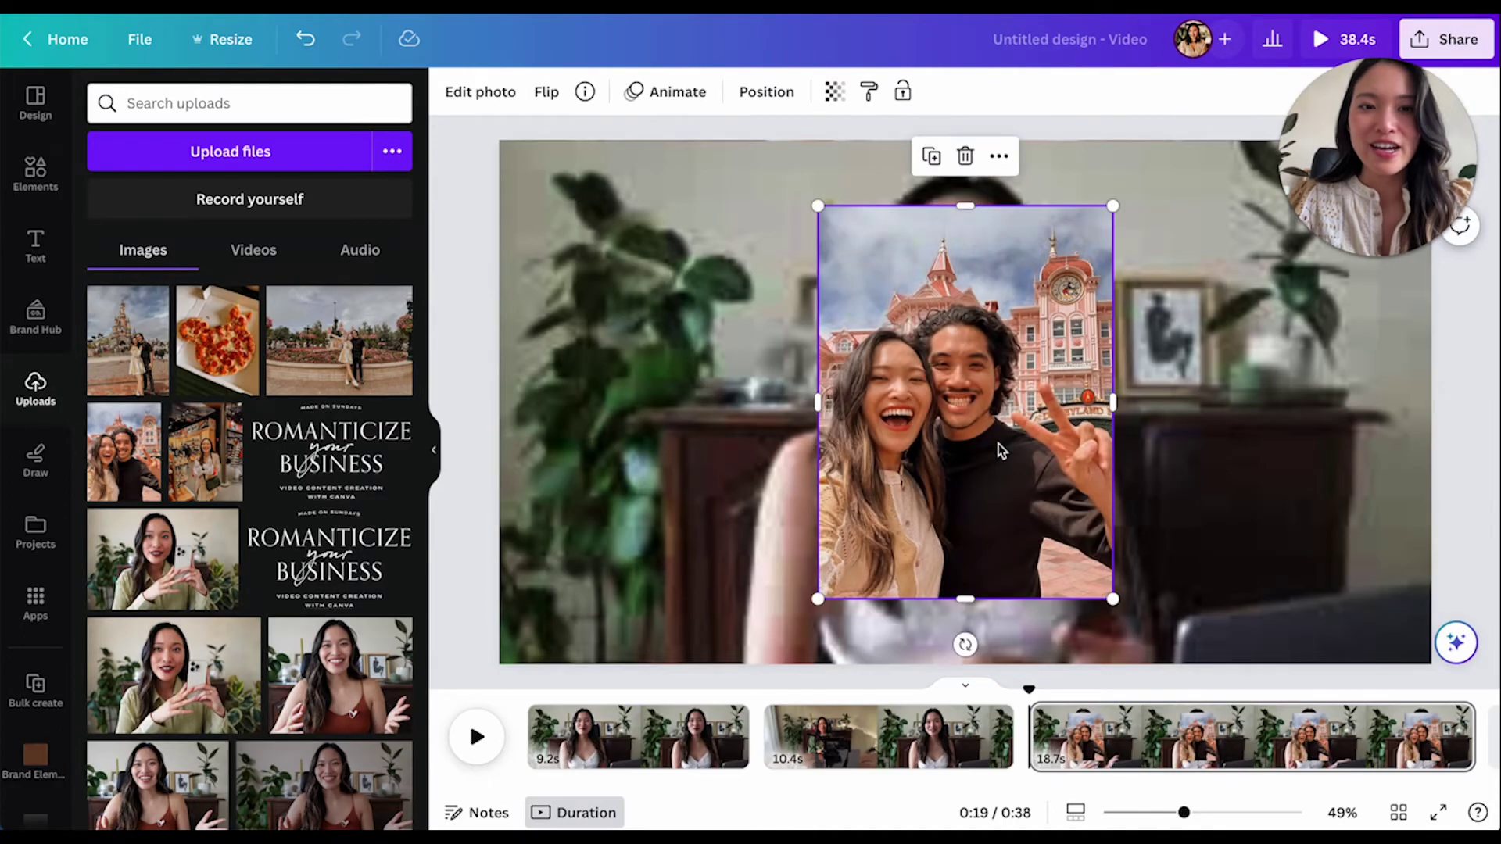
{"action": "left_click", "coordinate": [434, 449]}
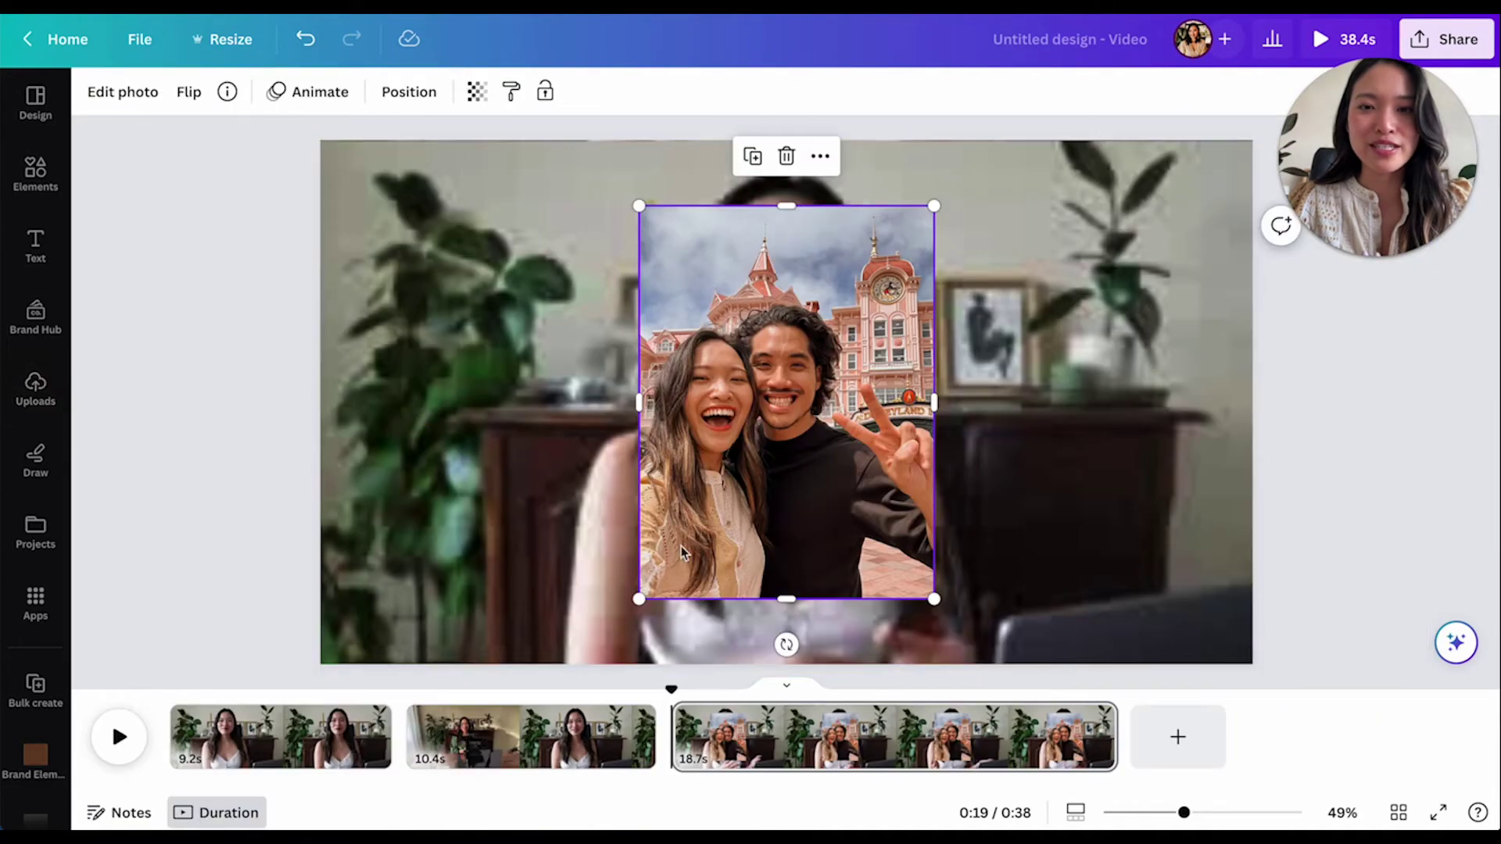
Shrink the selfie and position it on the right of page 3, then play.
{"action": "left_click_drag", "start_coordinate": [639, 599], "coordinate": [737, 470]}
{"action": "left_click_drag", "start_coordinate": [838, 379], "coordinate": [1077, 442]}
{"action": "left_click", "coordinate": [1417, 479]}
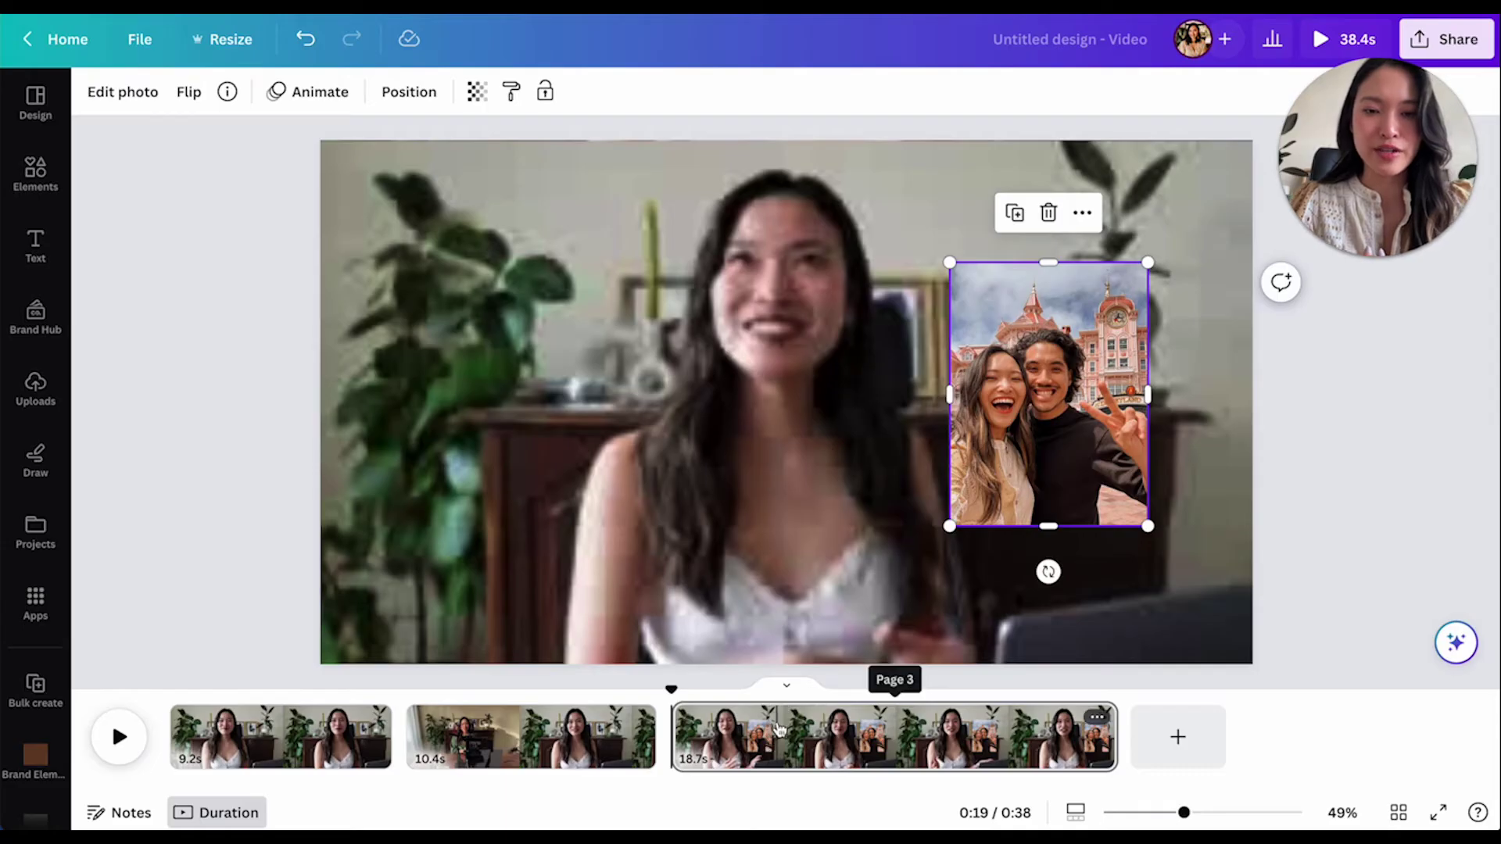
{"action": "key", "text": "ctrl+z"}
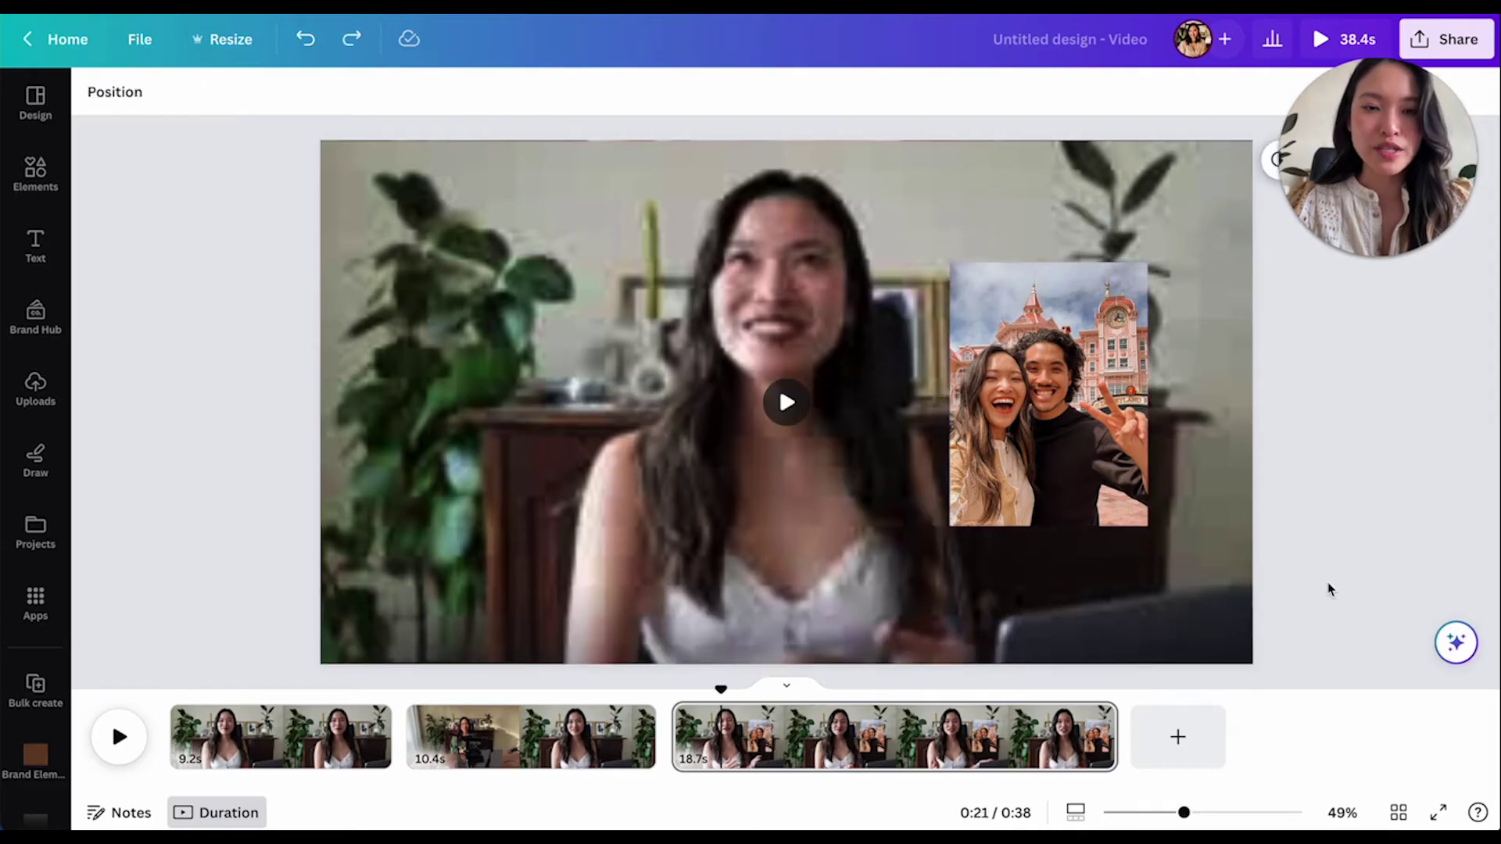
Shorten the castle selfie's timeline bar so it shows for 4.0 seconds.
{"action": "left_click", "coordinate": [1025, 474]}
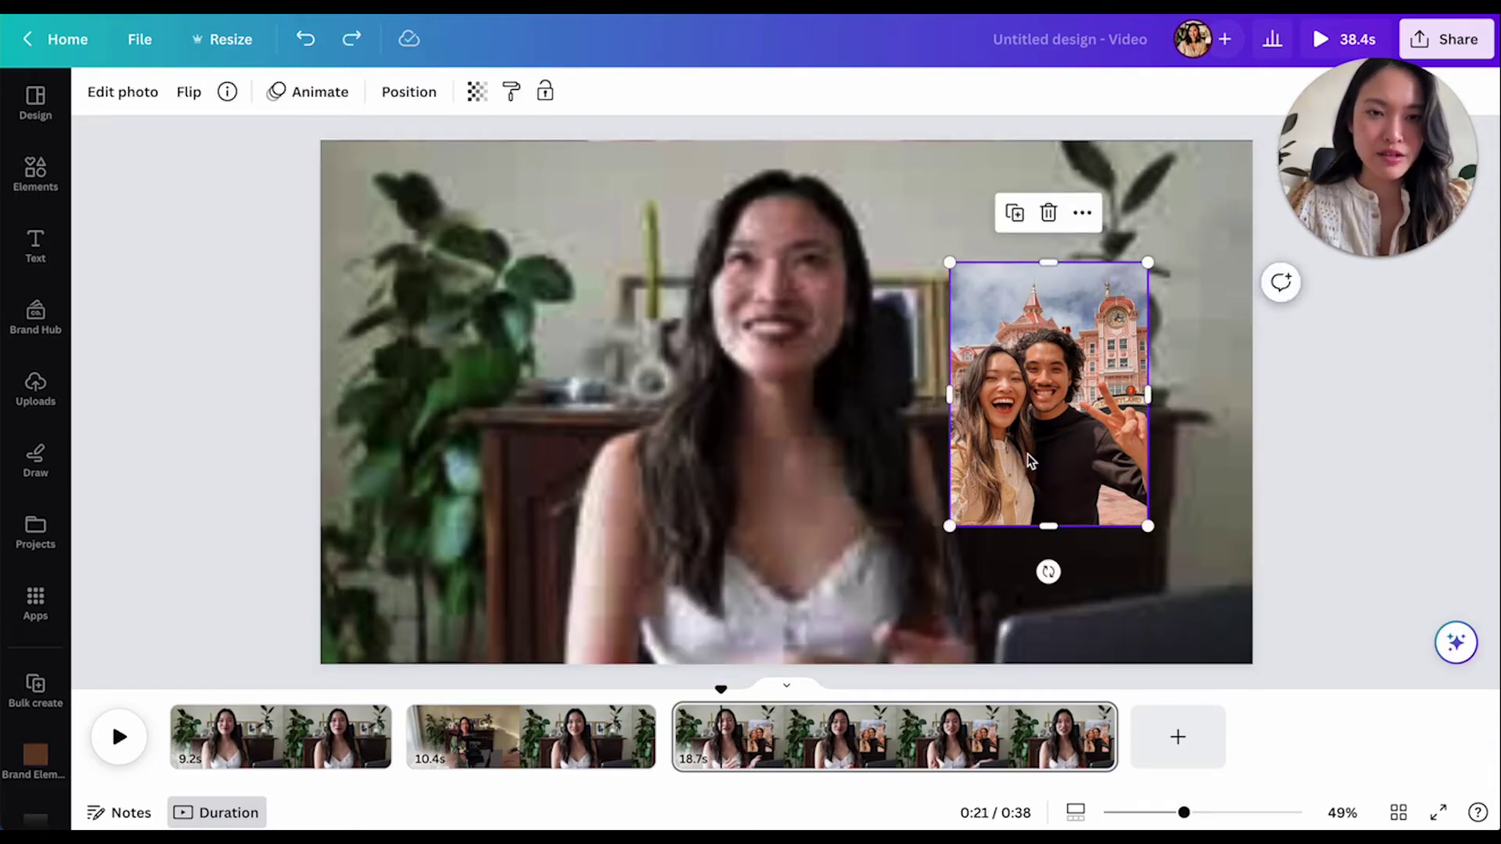
{"action": "right_click", "coordinate": [1027, 453]}
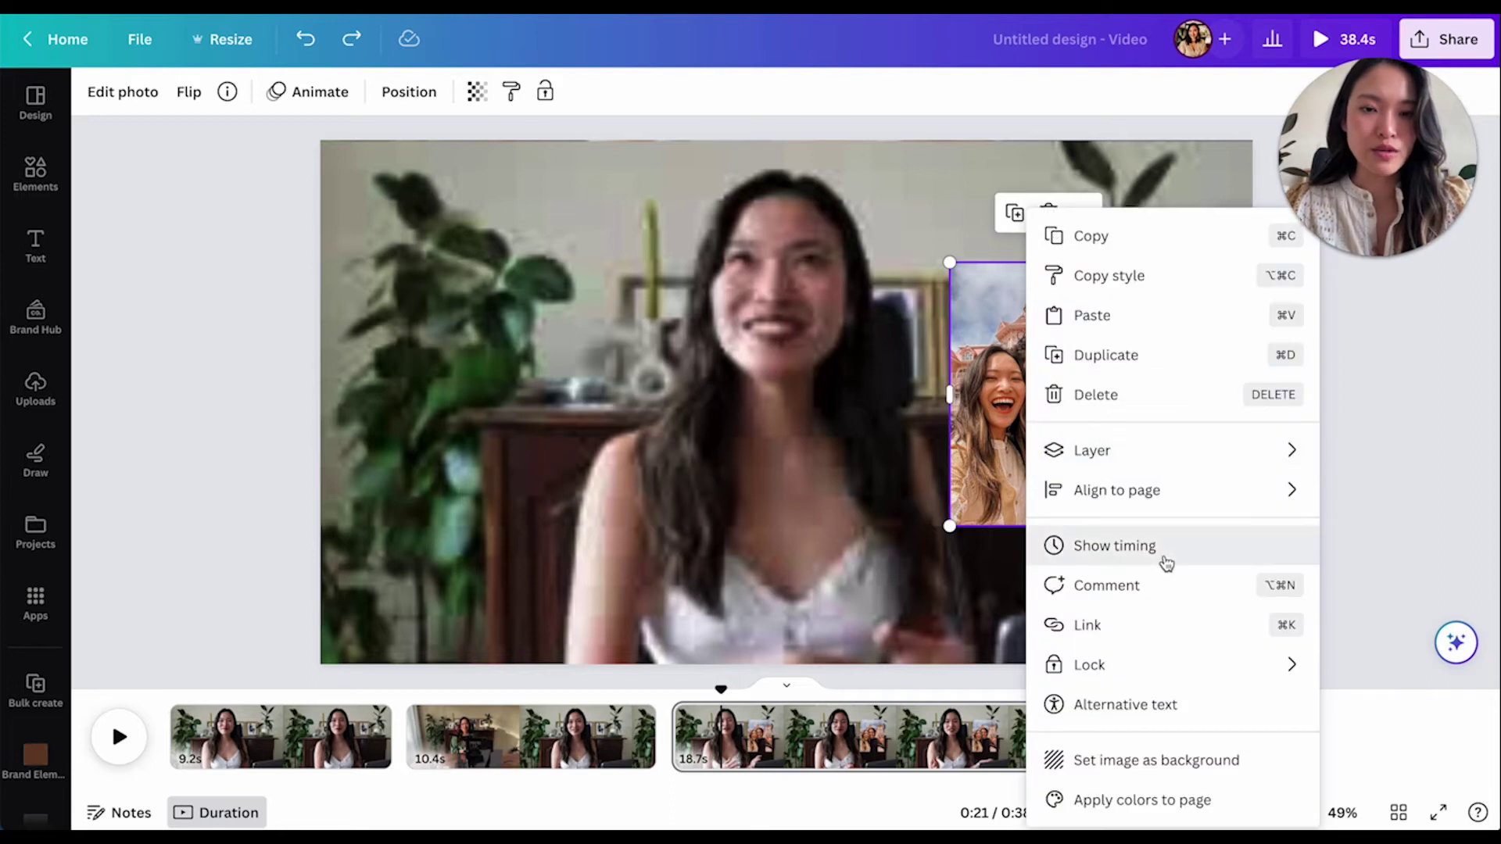
{"action": "left_click", "coordinate": [1167, 563]}
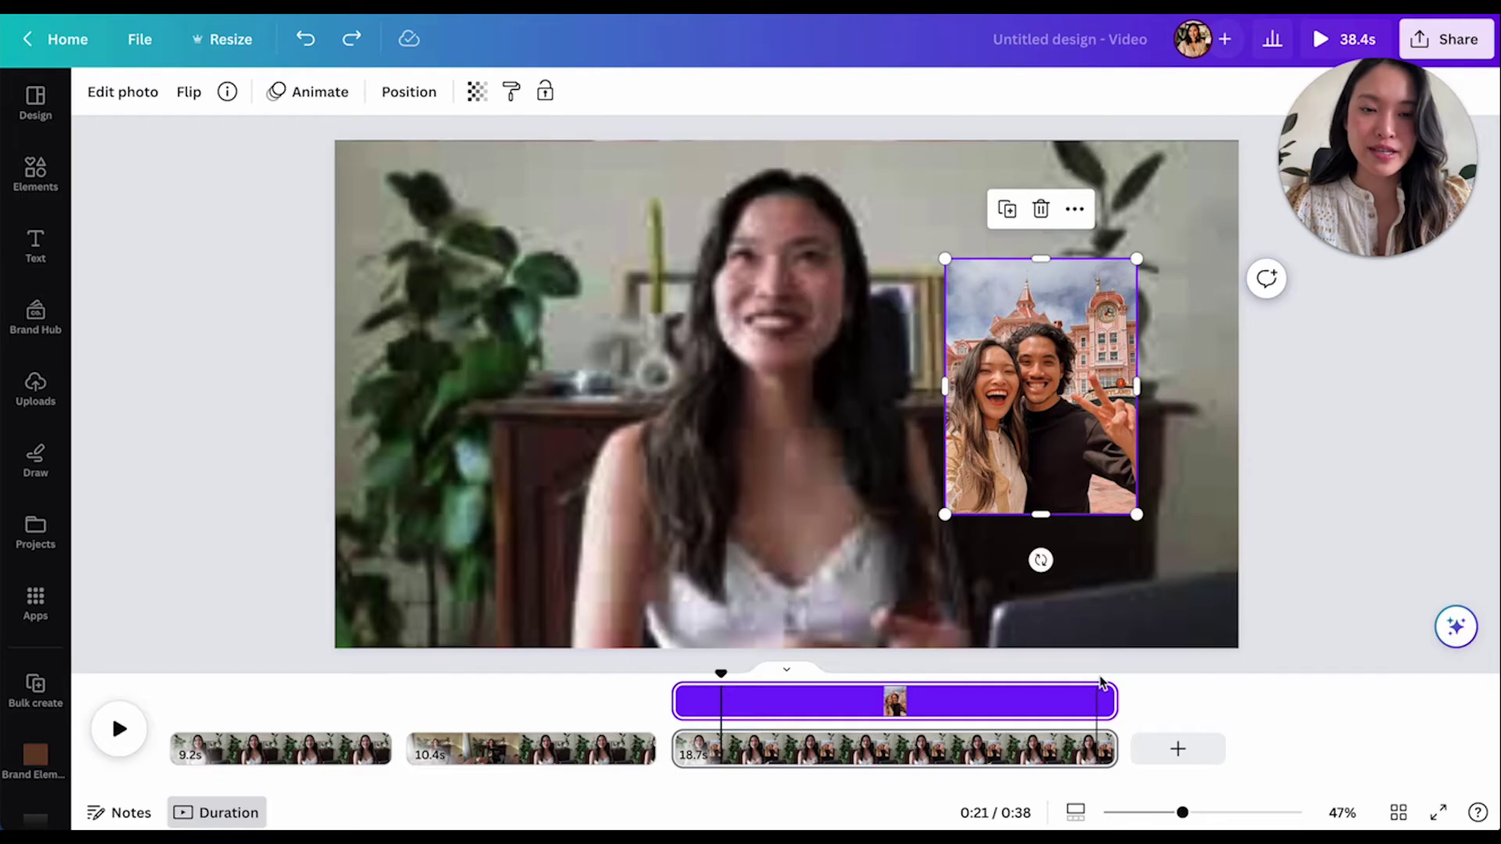
{"action": "left_click_drag", "start_coordinate": [1109, 698], "coordinate": [581, 676]}
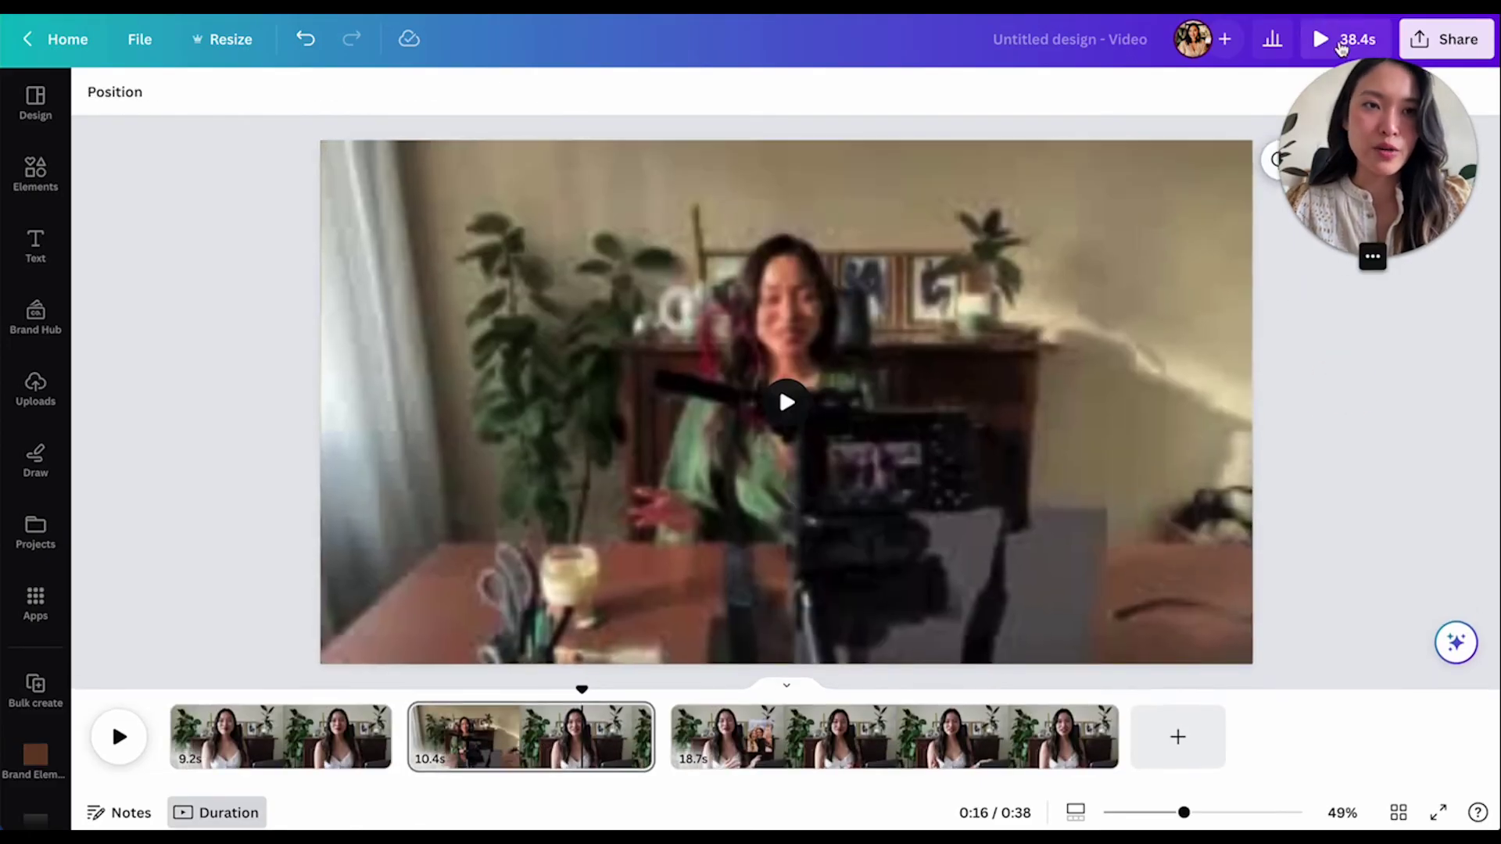
{"action": "left_click", "coordinate": [1341, 41]}
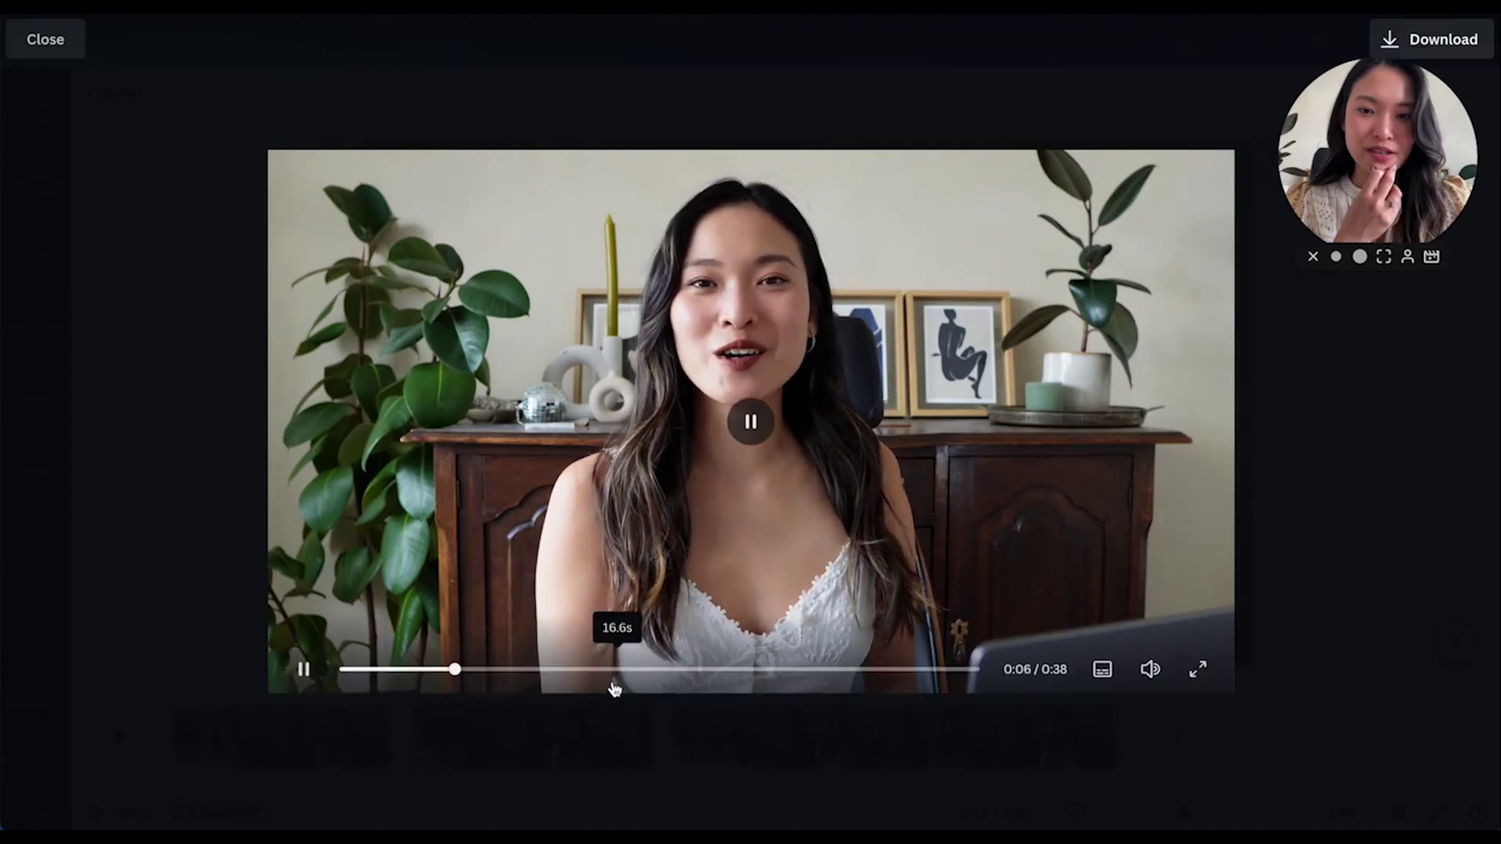
{"action": "left_click", "coordinate": [517, 666]}
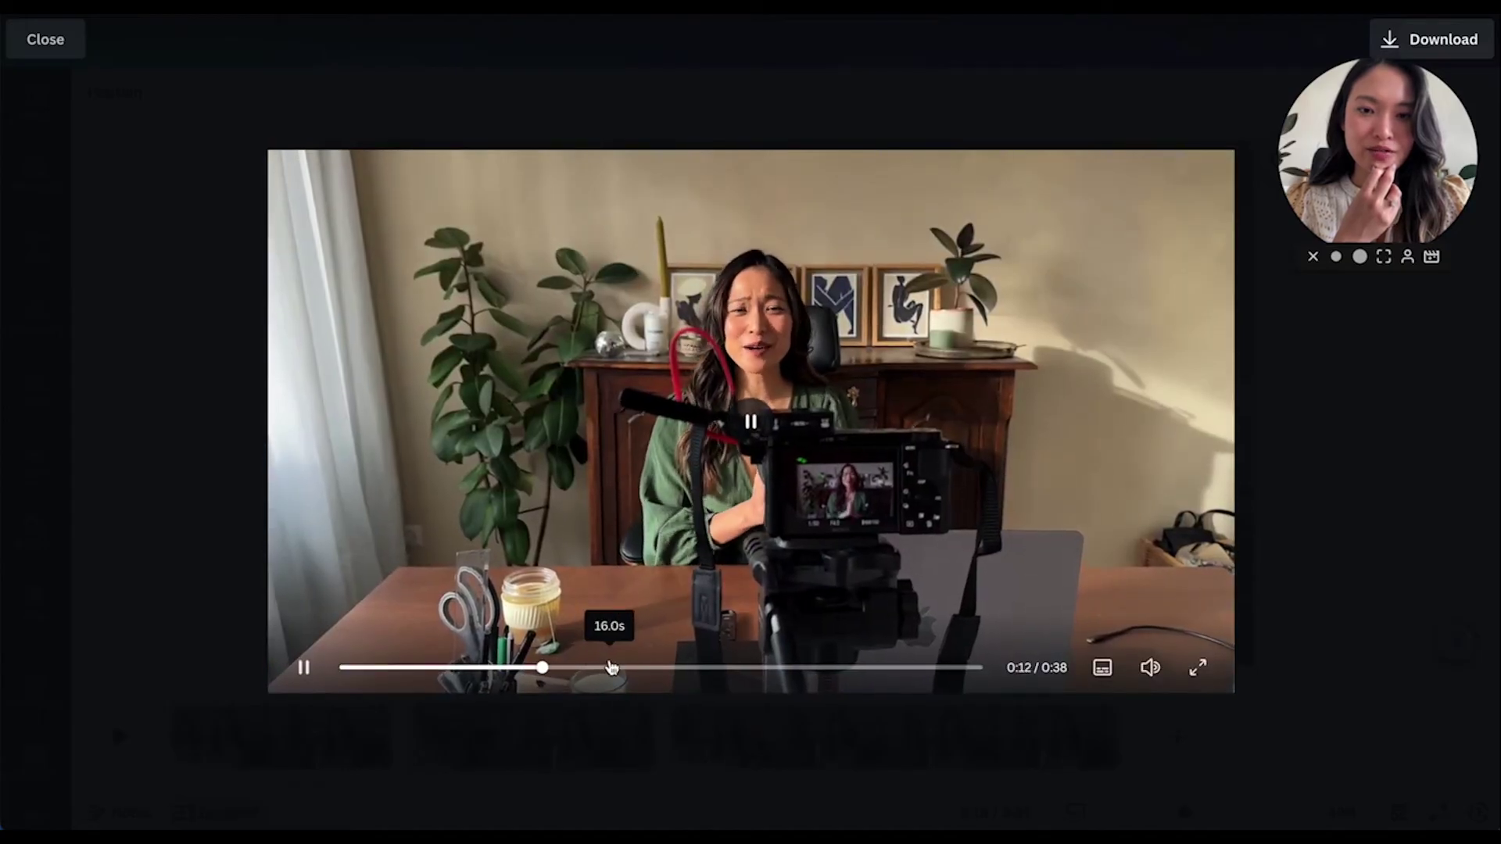
{"action": "left_click", "coordinate": [616, 667]}
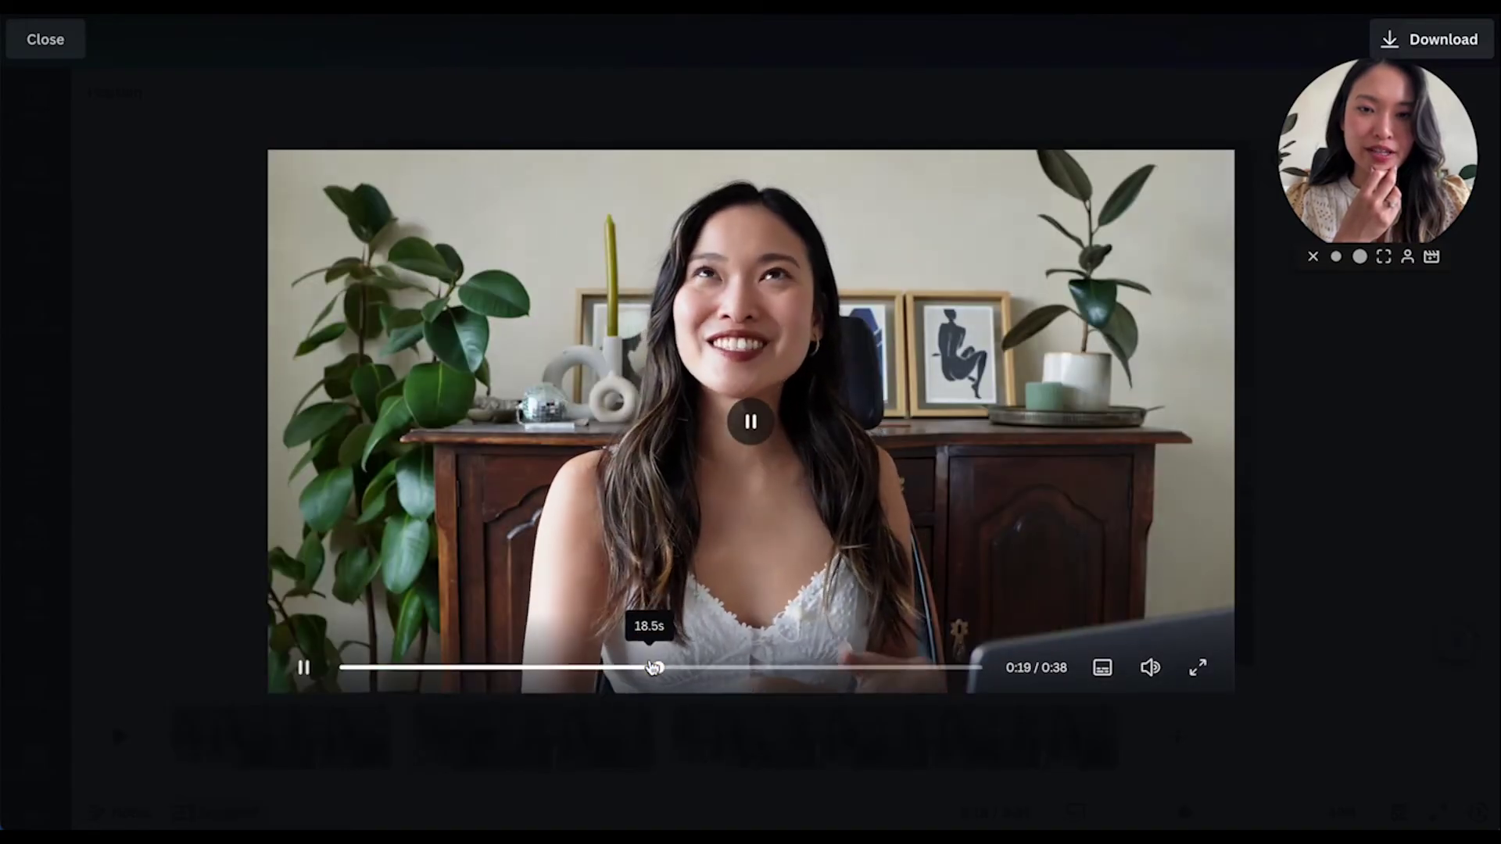
{"action": "left_click", "coordinate": [674, 667]}
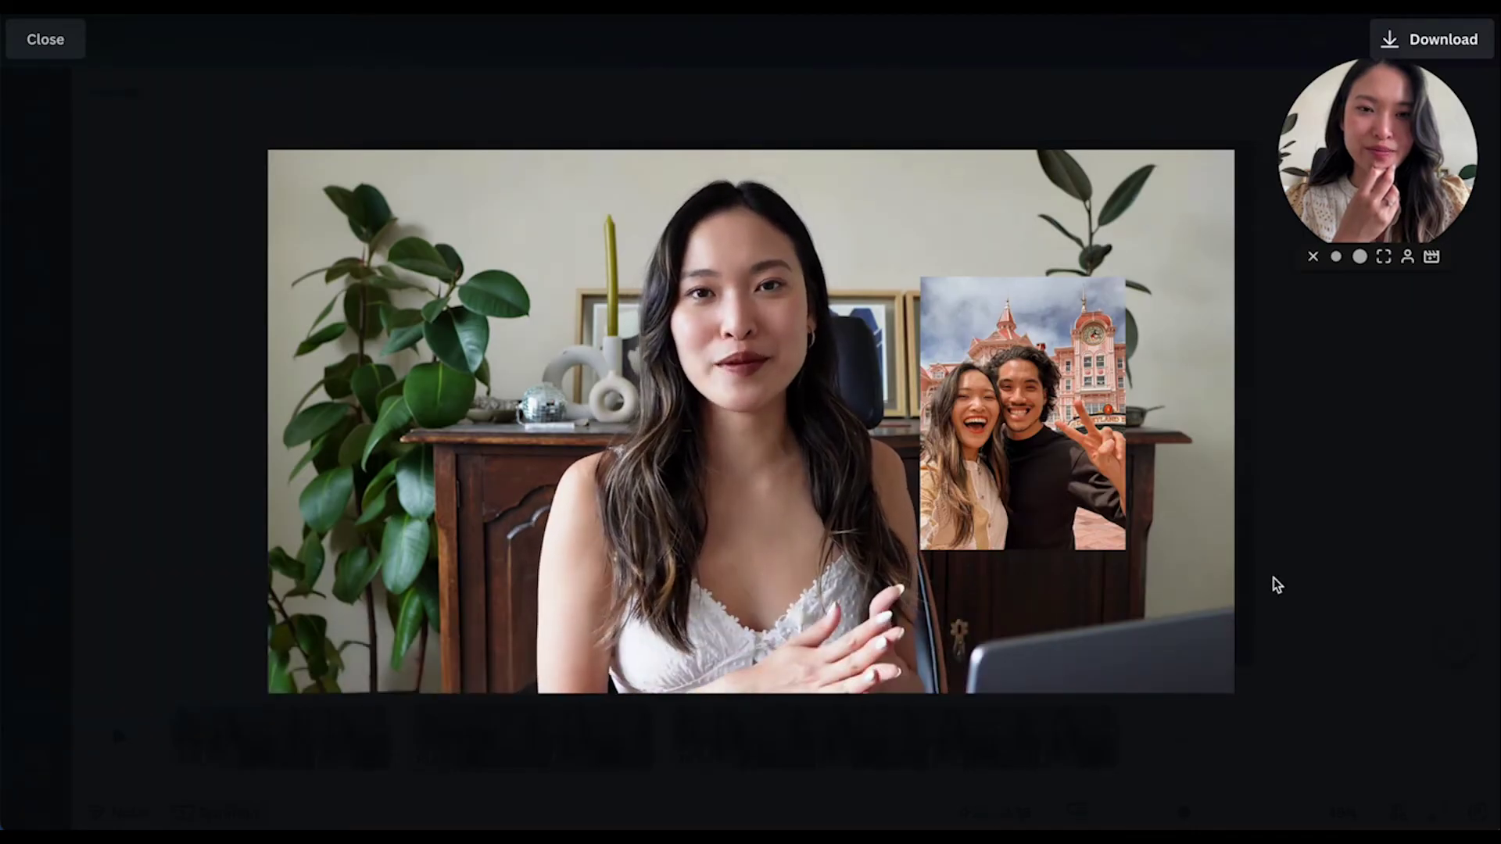
{"action": "key", "text": "space"}
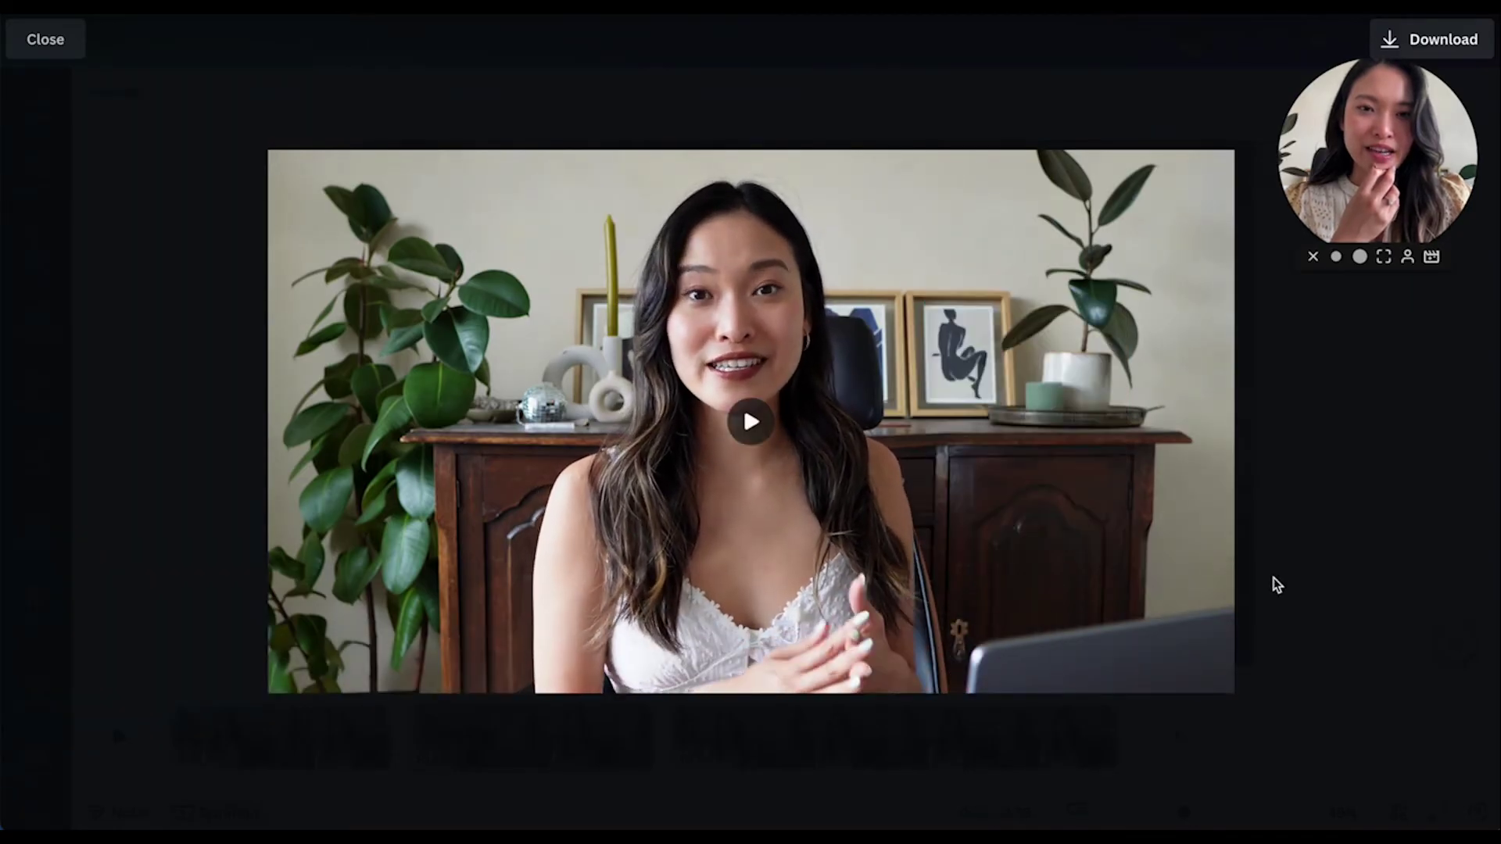
{"action": "left_click", "coordinate": [1273, 579]}
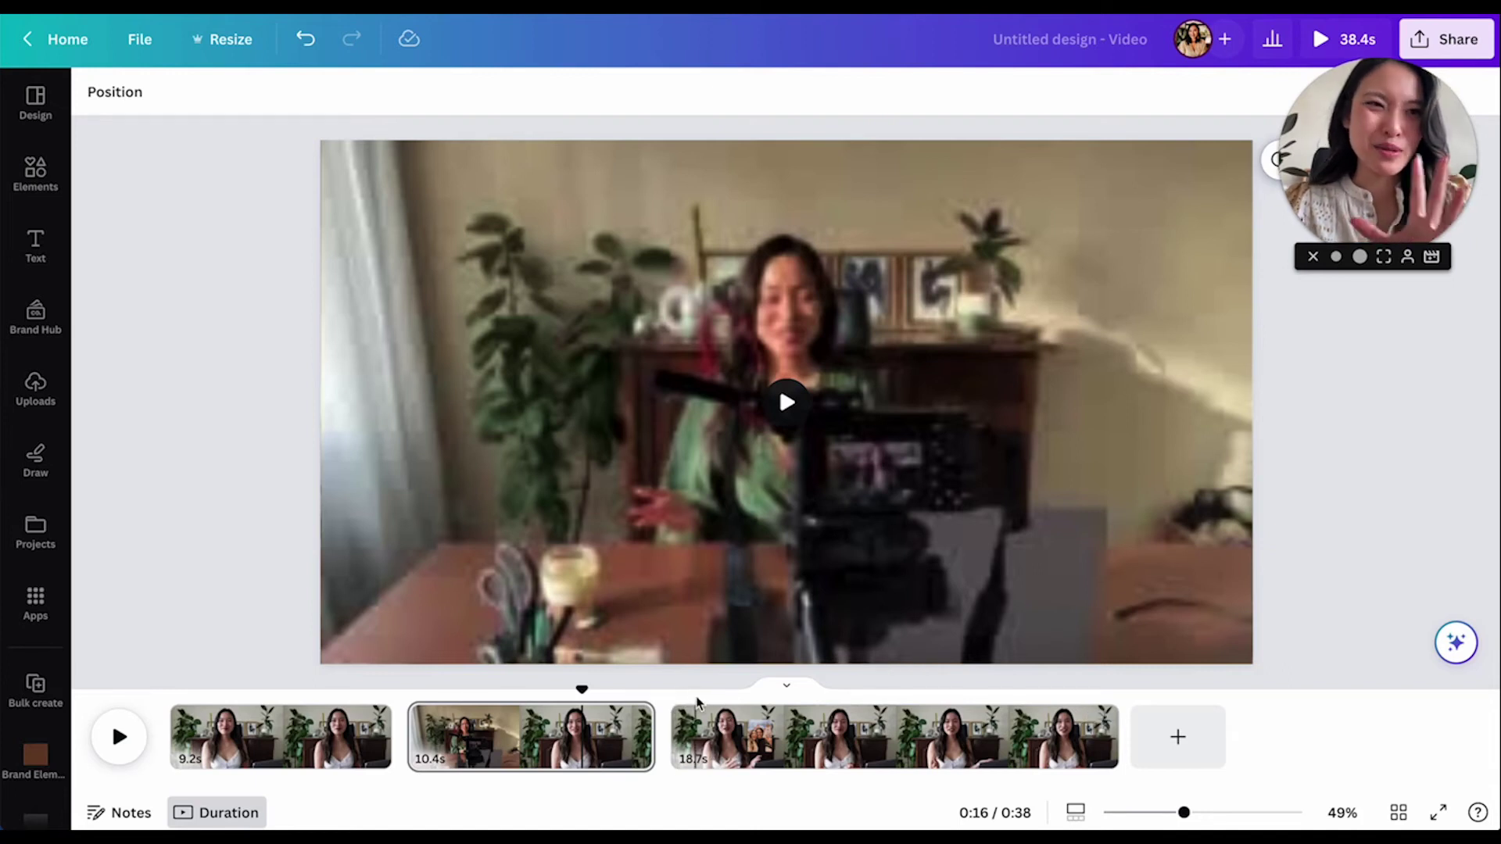
Play page 3 from its start, pause at 0:22, and select the couple's photo.
{"action": "left_click", "coordinate": [643, 699]}
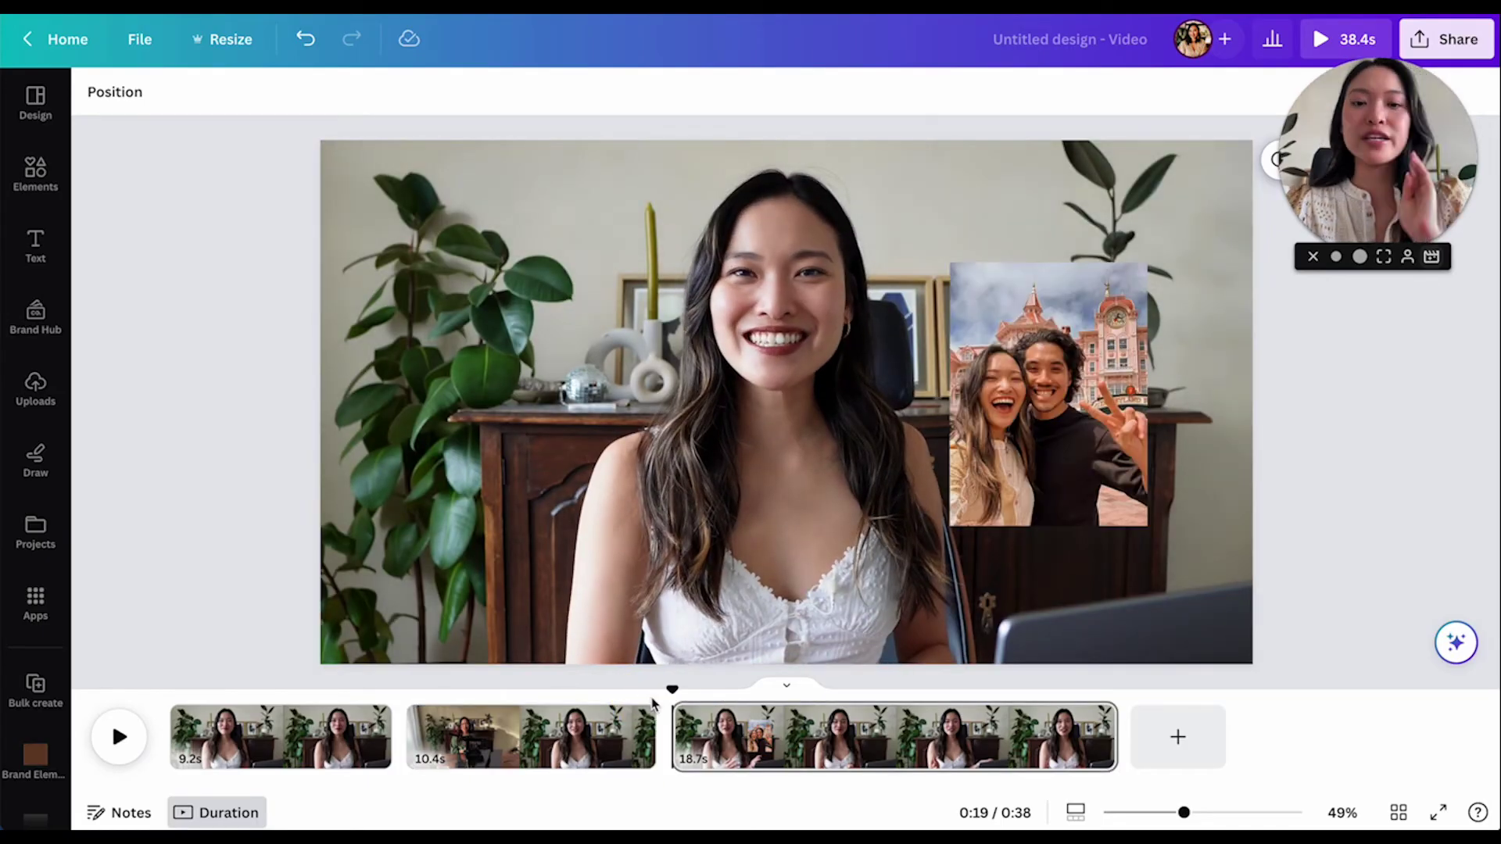
{"action": "key", "text": "space"}
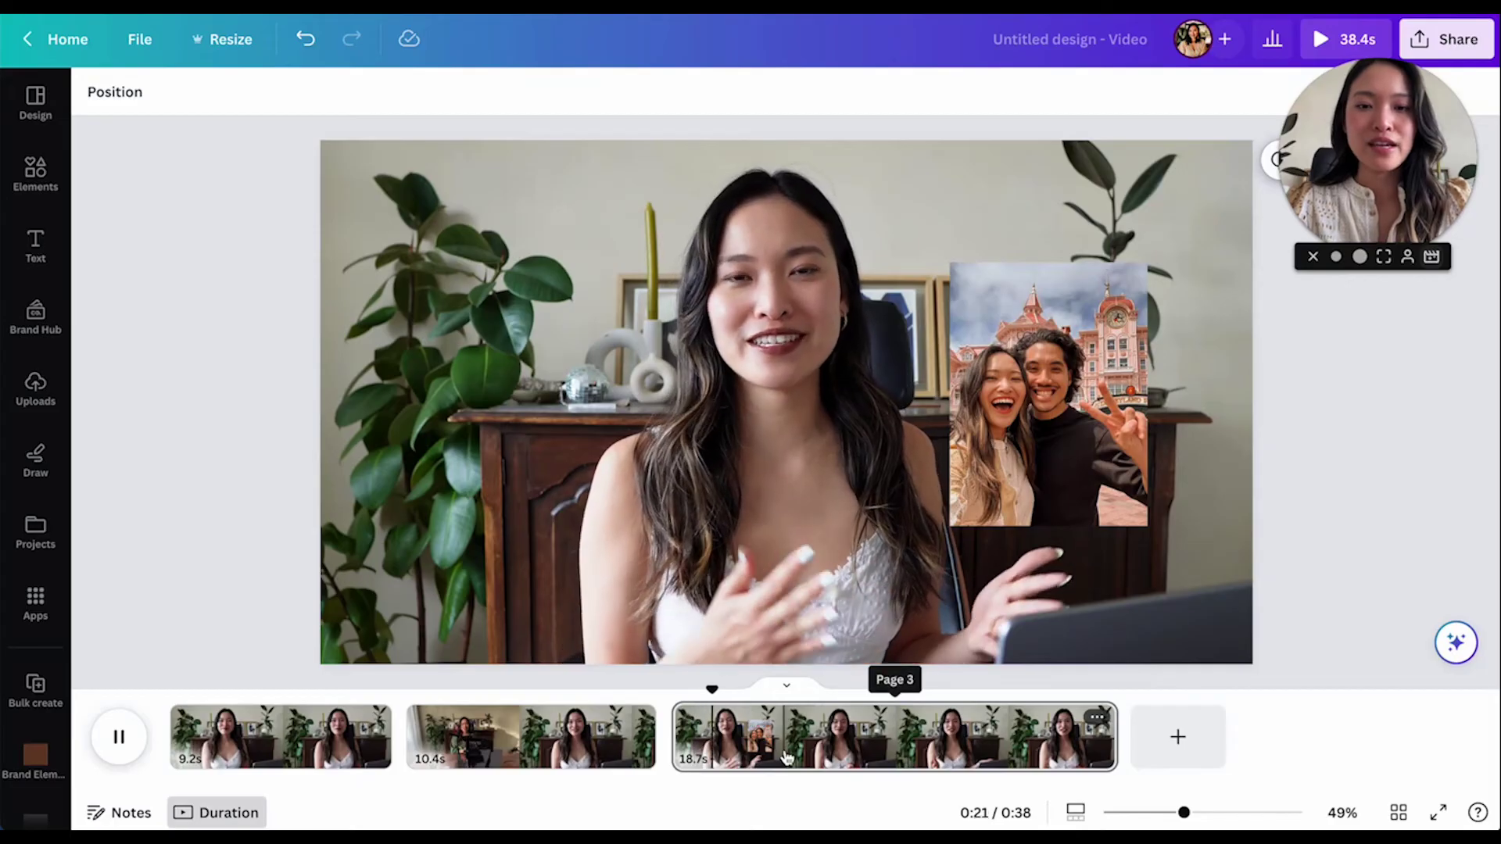
{"action": "key", "text": "space"}
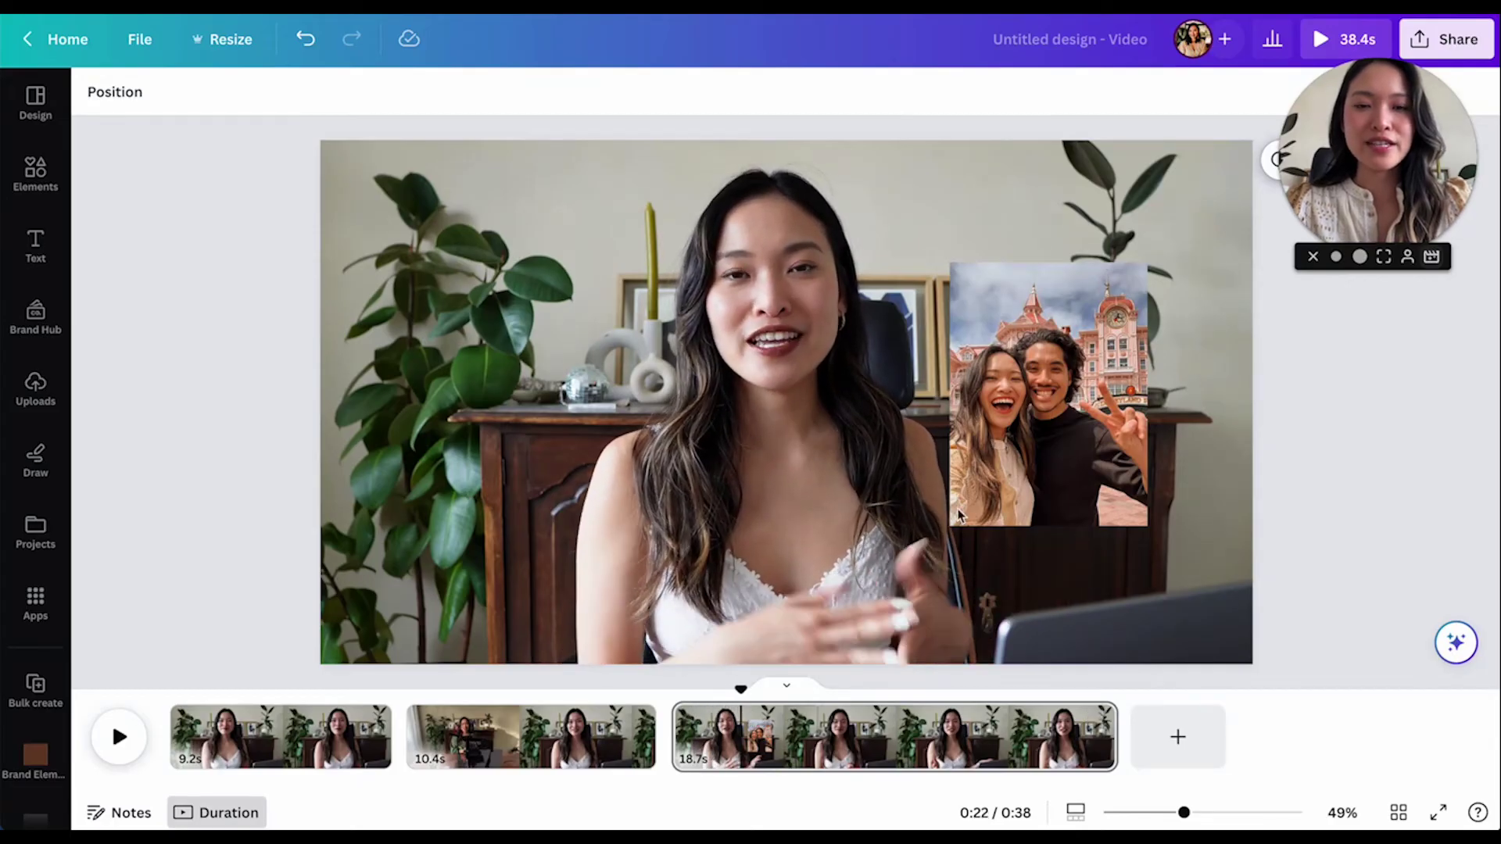
{"action": "left_click", "coordinate": [1006, 428]}
Cut the castle selfie's display time from 4.0 to 2.9 seconds.
{"action": "right_click", "coordinate": [1007, 424]}
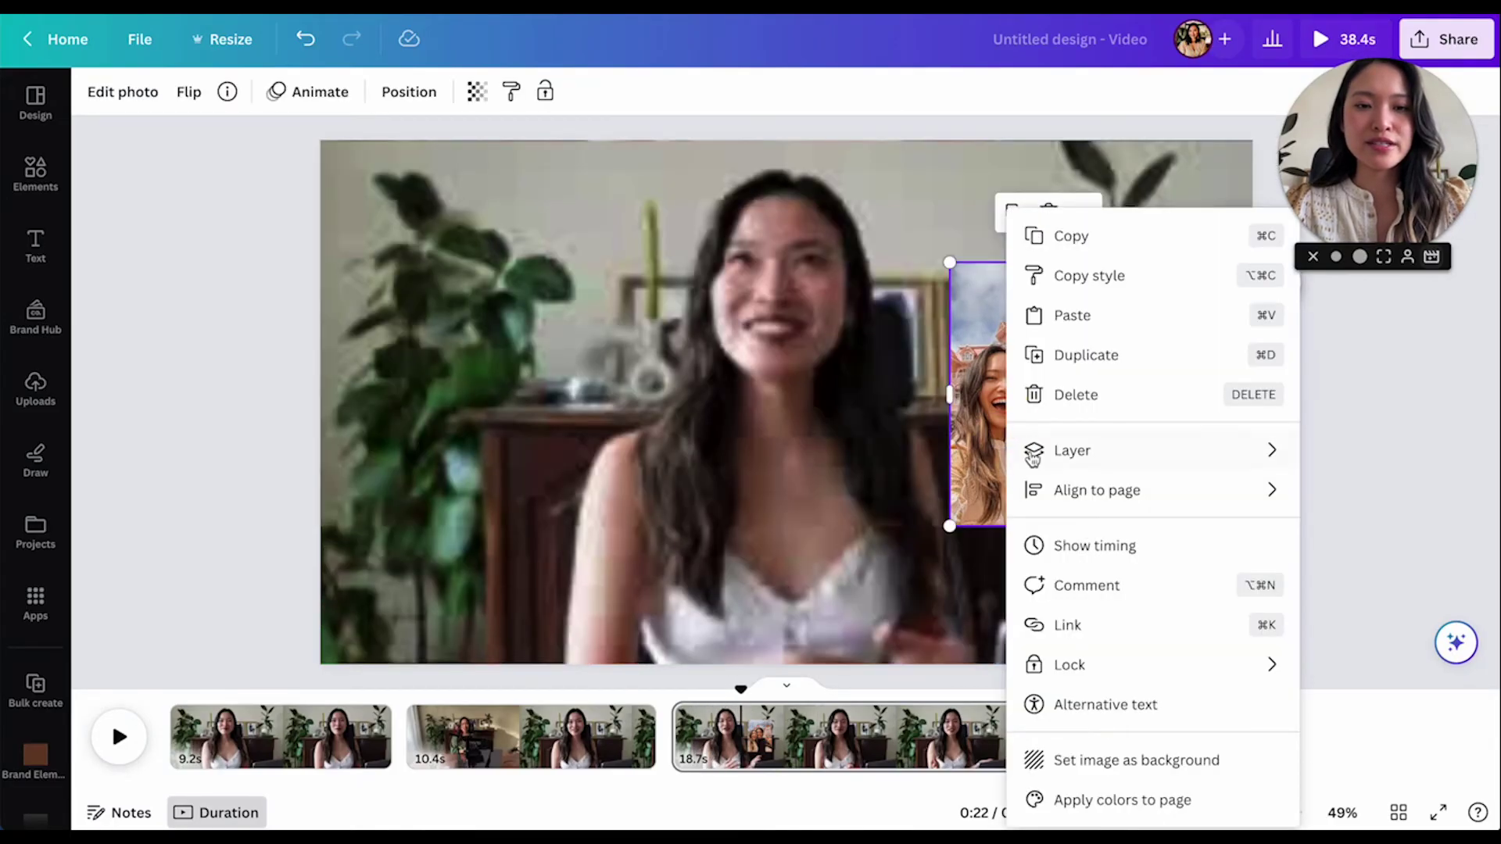
{"action": "left_click", "coordinate": [1102, 556]}
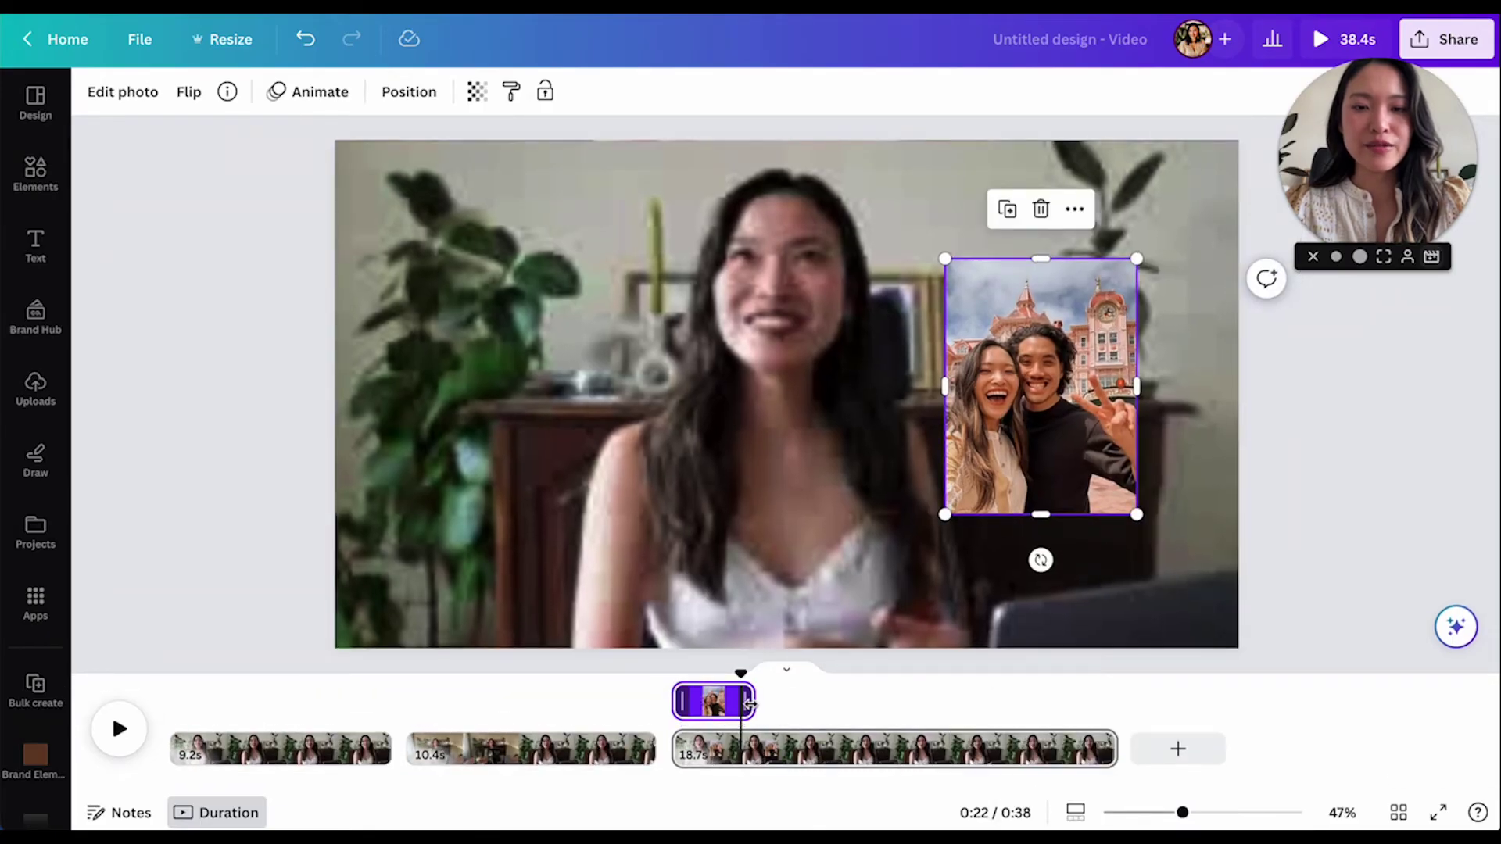
{"action": "left_click_drag", "start_coordinate": [751, 703], "coordinate": [736, 705]}
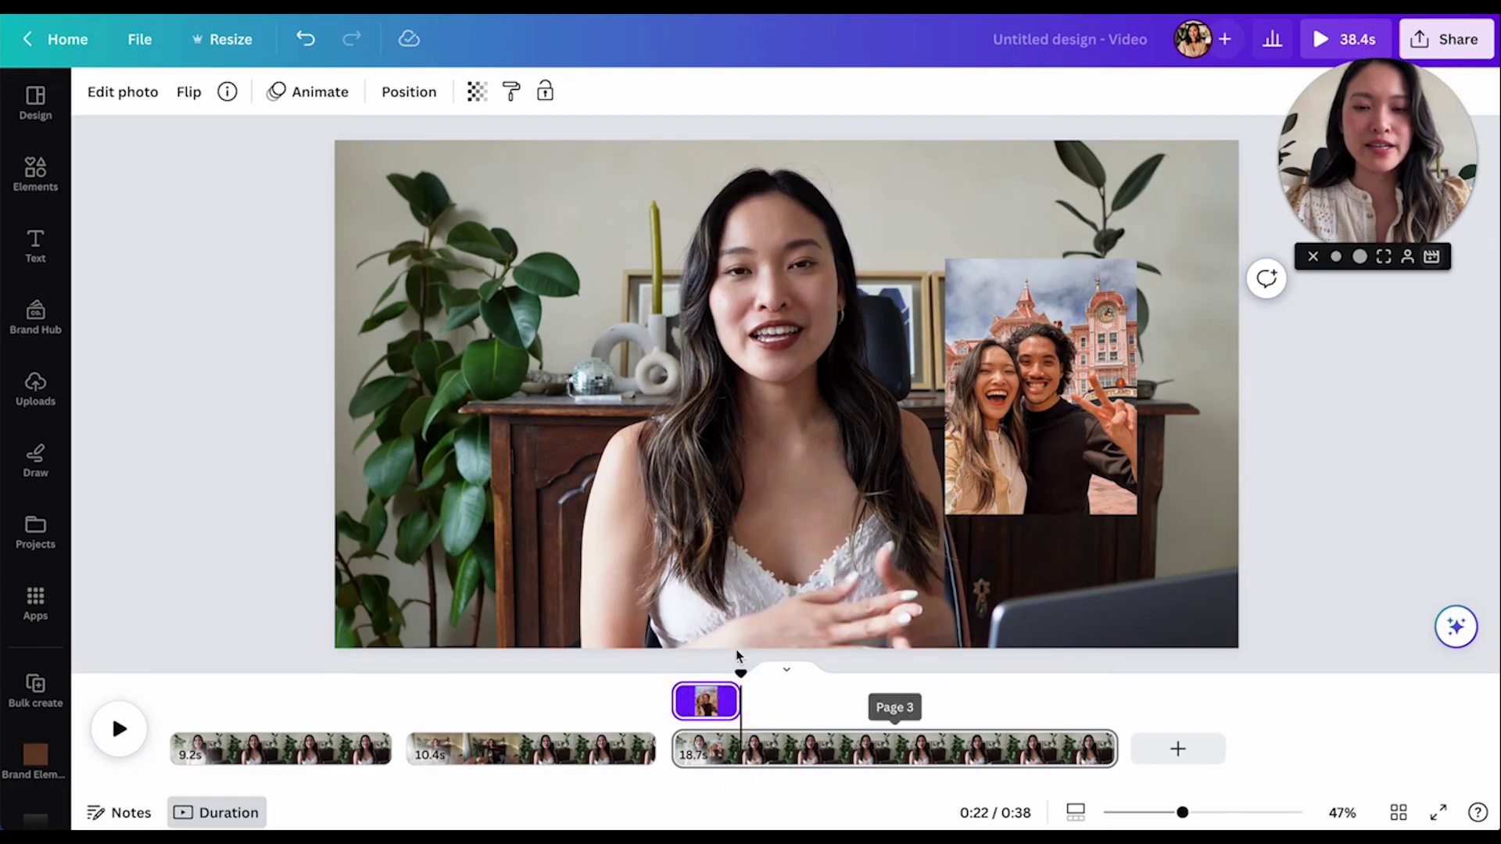
{"action": "left_click", "coordinate": [1327, 631]}
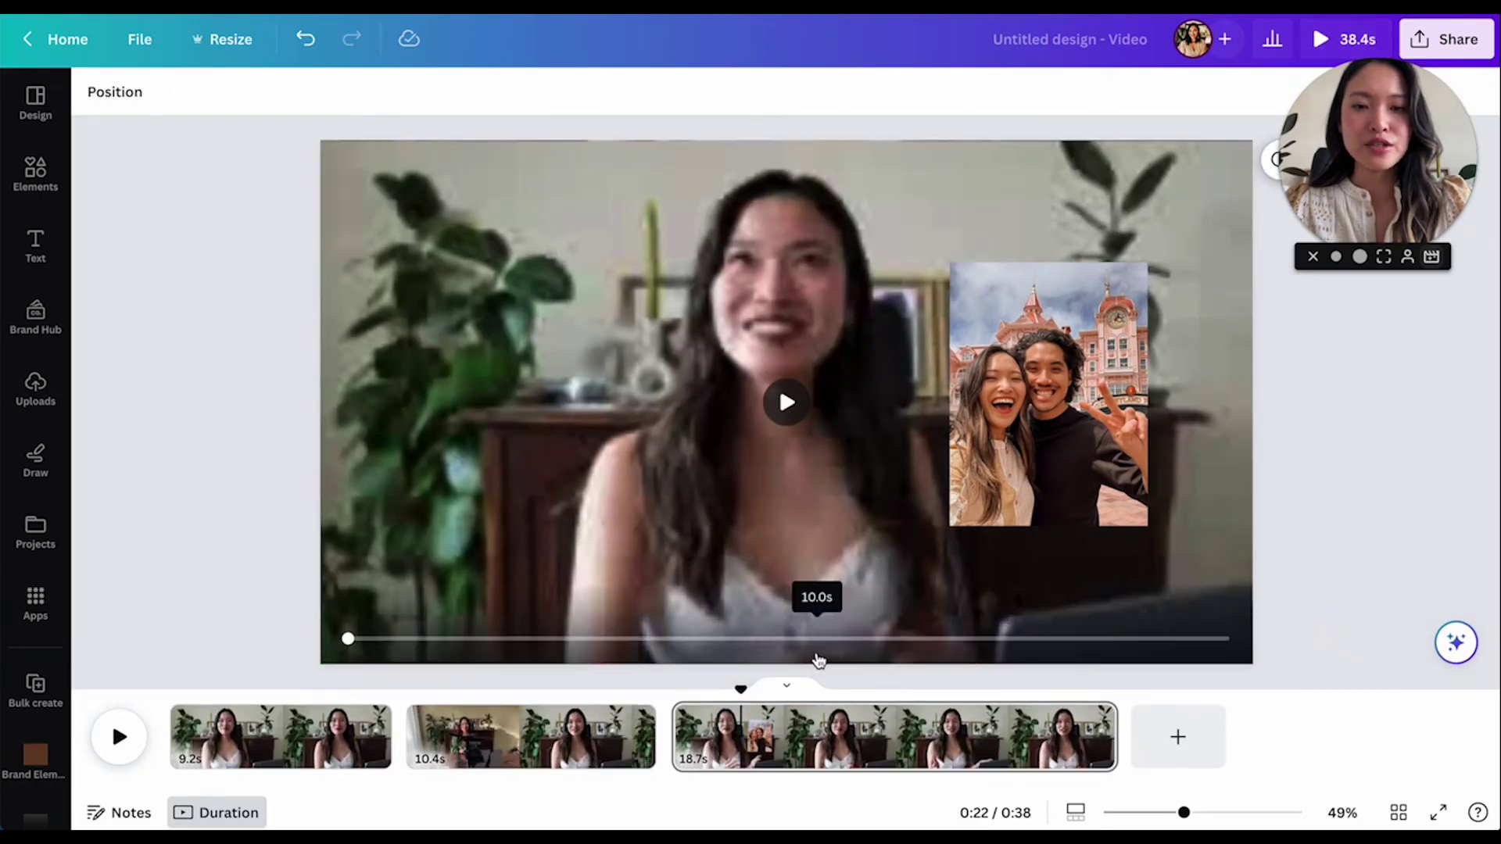
{"action": "left_click", "coordinate": [655, 694]}
{"action": "left_click_drag", "start_coordinate": [740, 693], "coordinate": [636, 696]}
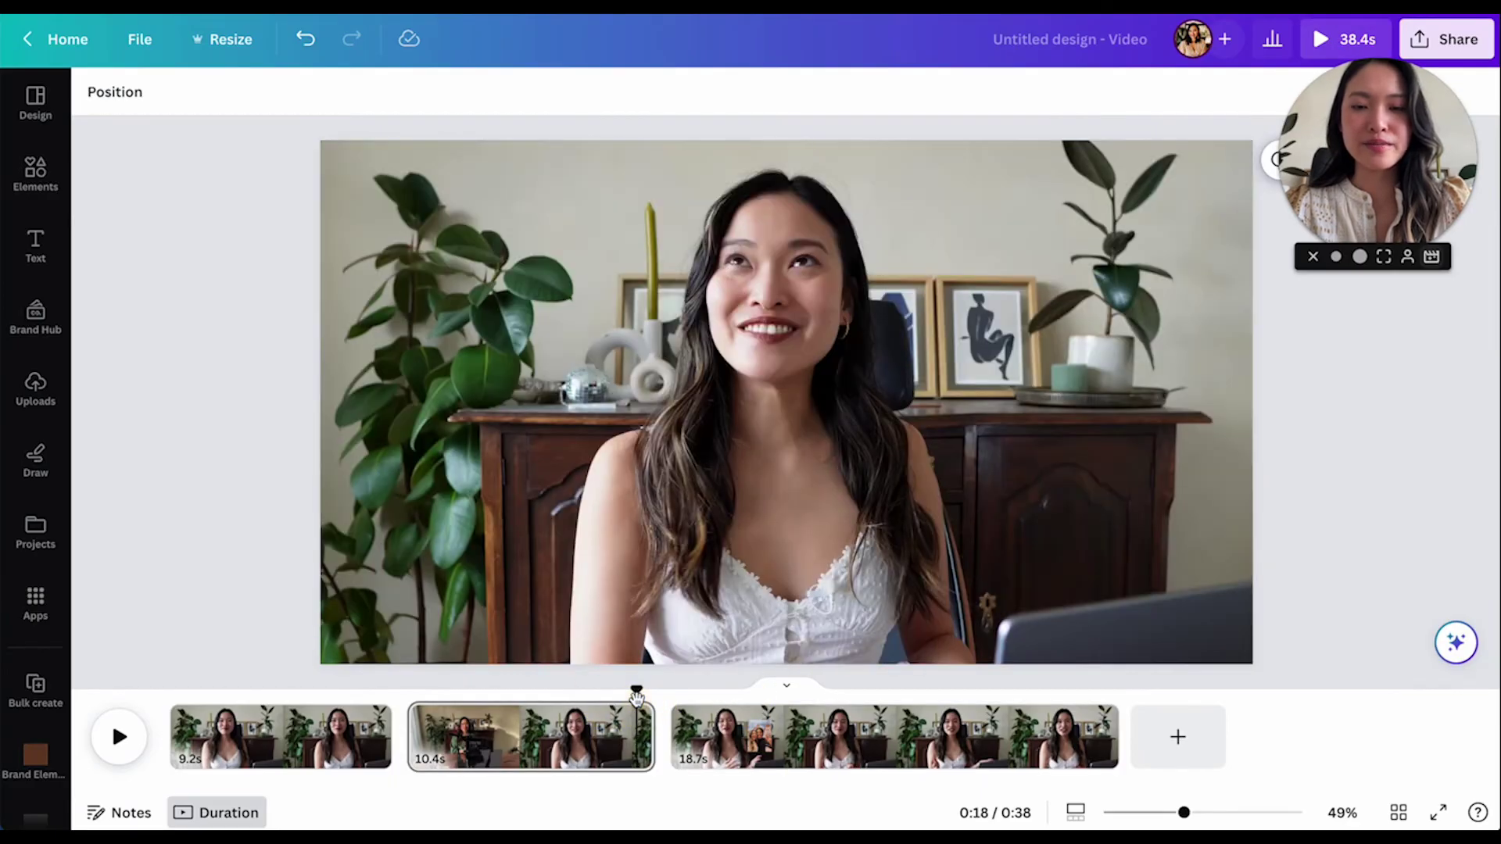
{"action": "key", "text": "space"}
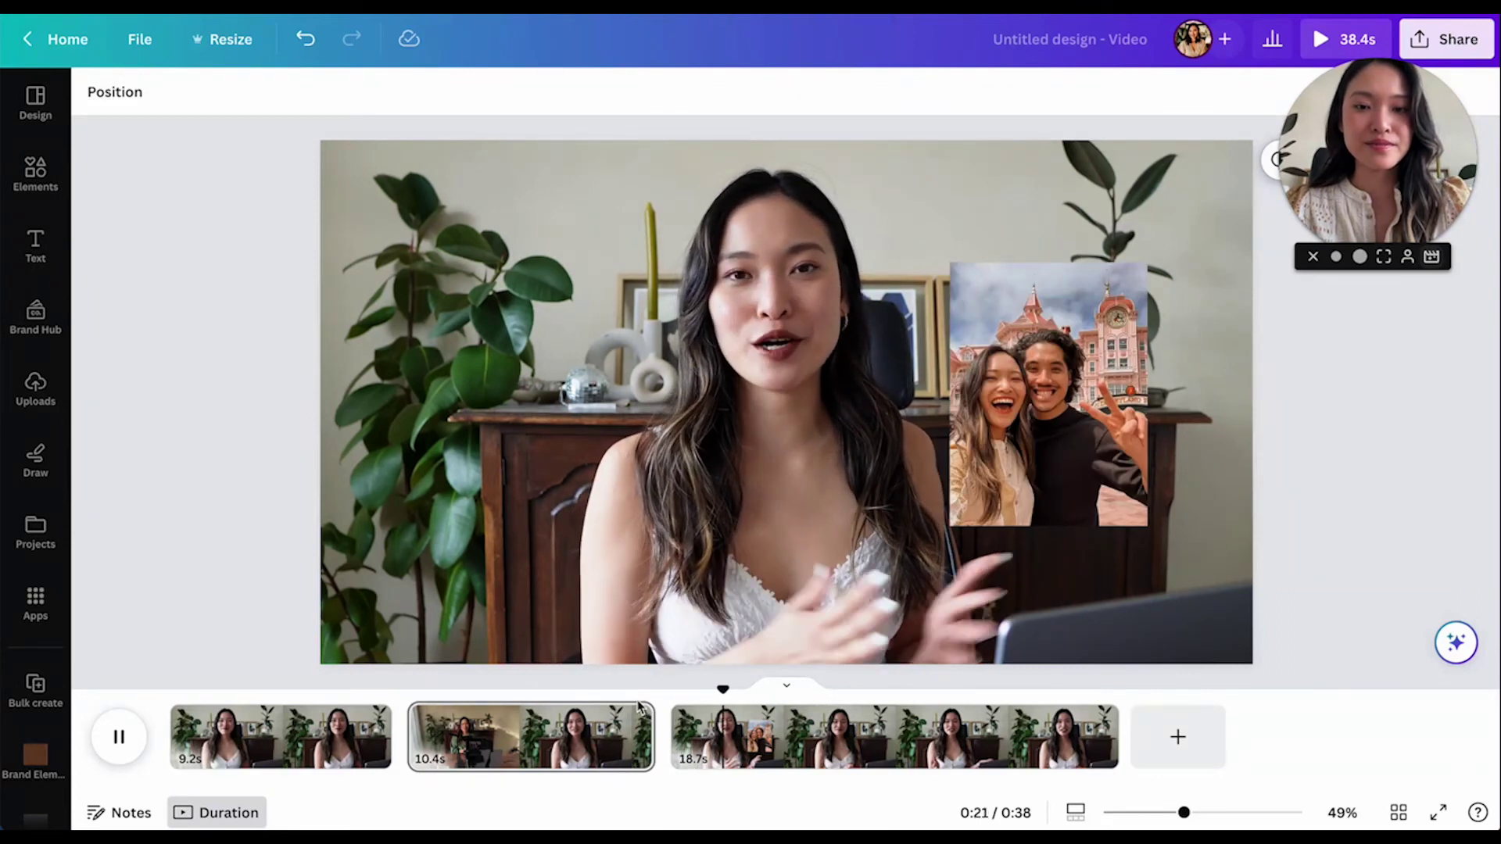
{"action": "key", "text": "space"}
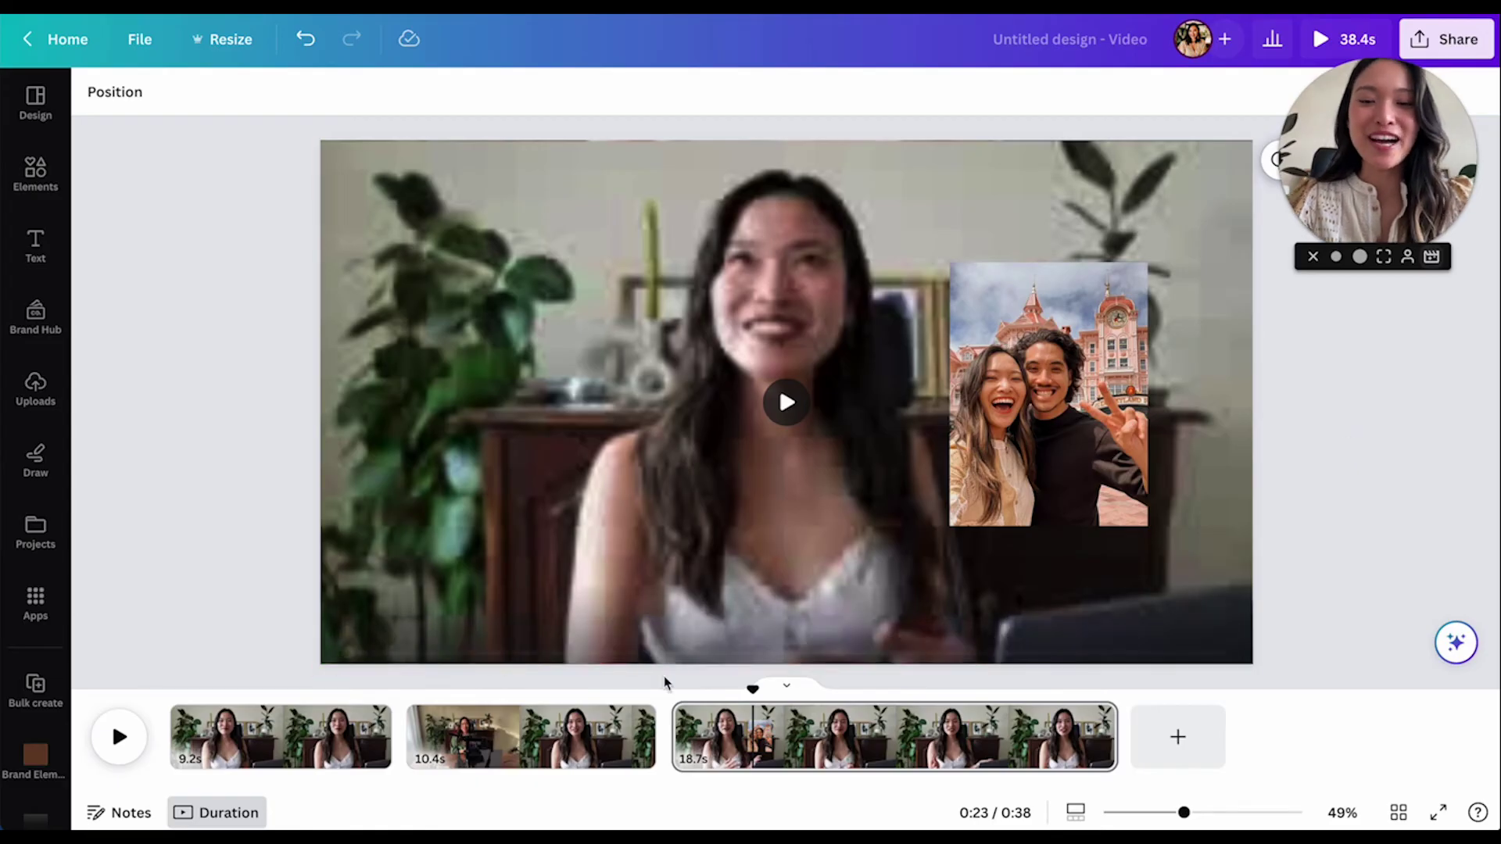
{"action": "left_click_drag", "start_coordinate": [752, 688], "coordinate": [735, 721]}
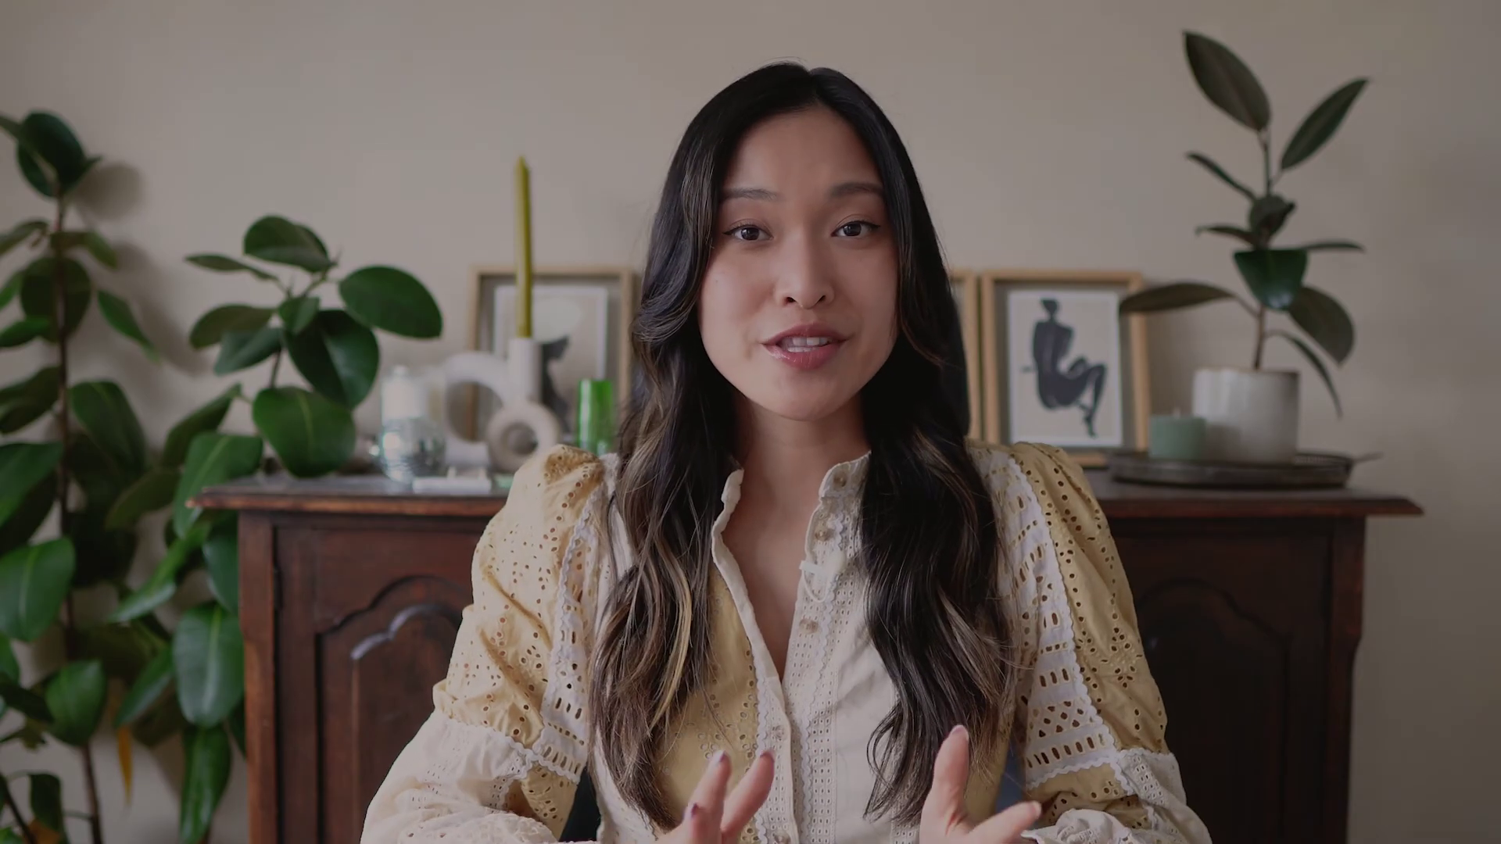